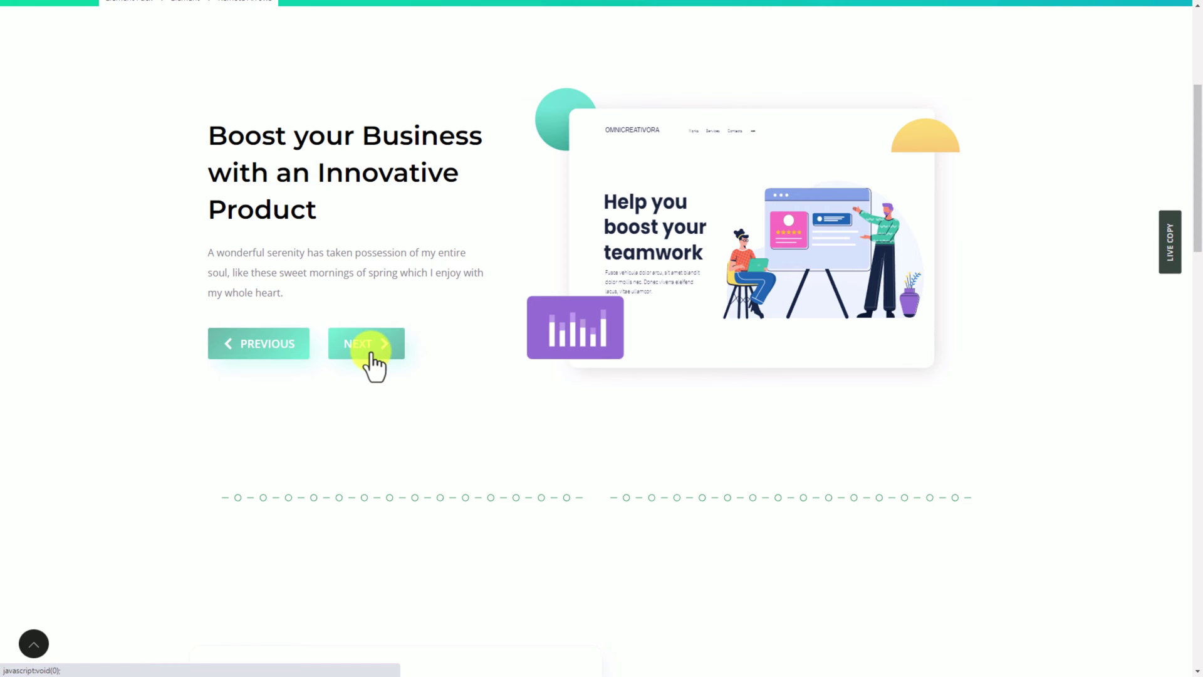
# Advance the business slider through its slides with the remote Next arrow to preview the demo
pyautogui.click(370, 344)
pyautogui.click(371, 354)
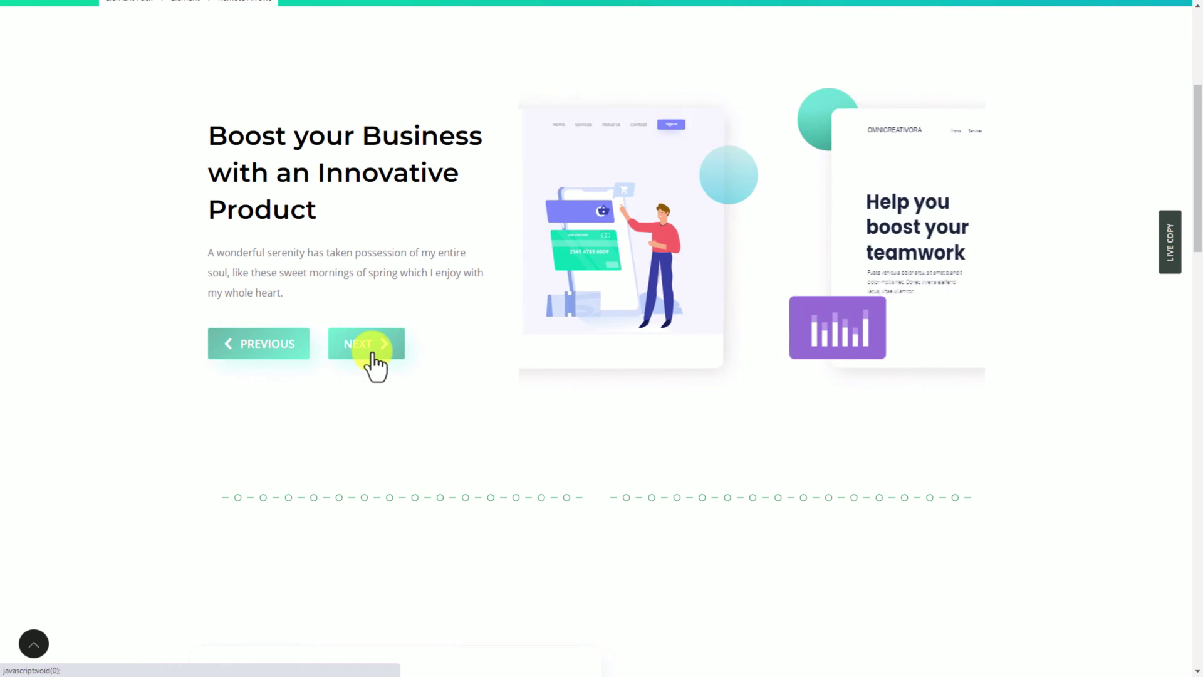
pyautogui.click(371, 355)
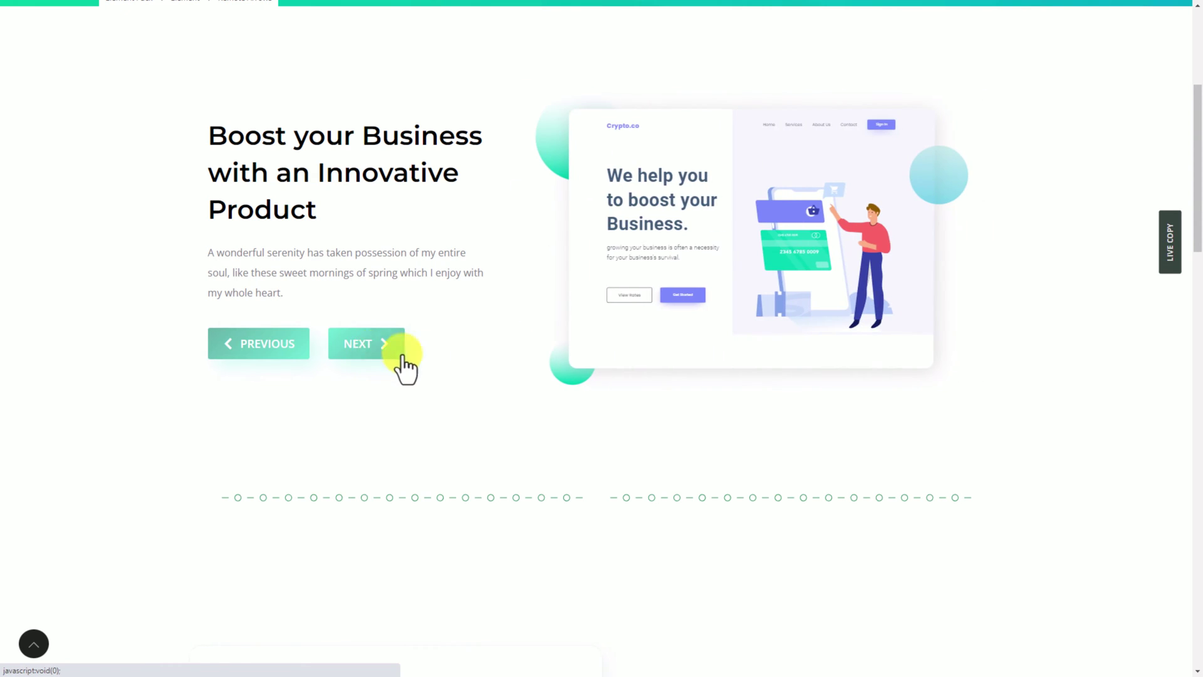
# Page forward through the client testimonials in the What Our Client Says section with its remote arrow
pyautogui.scroll(-8, 1017, 386)
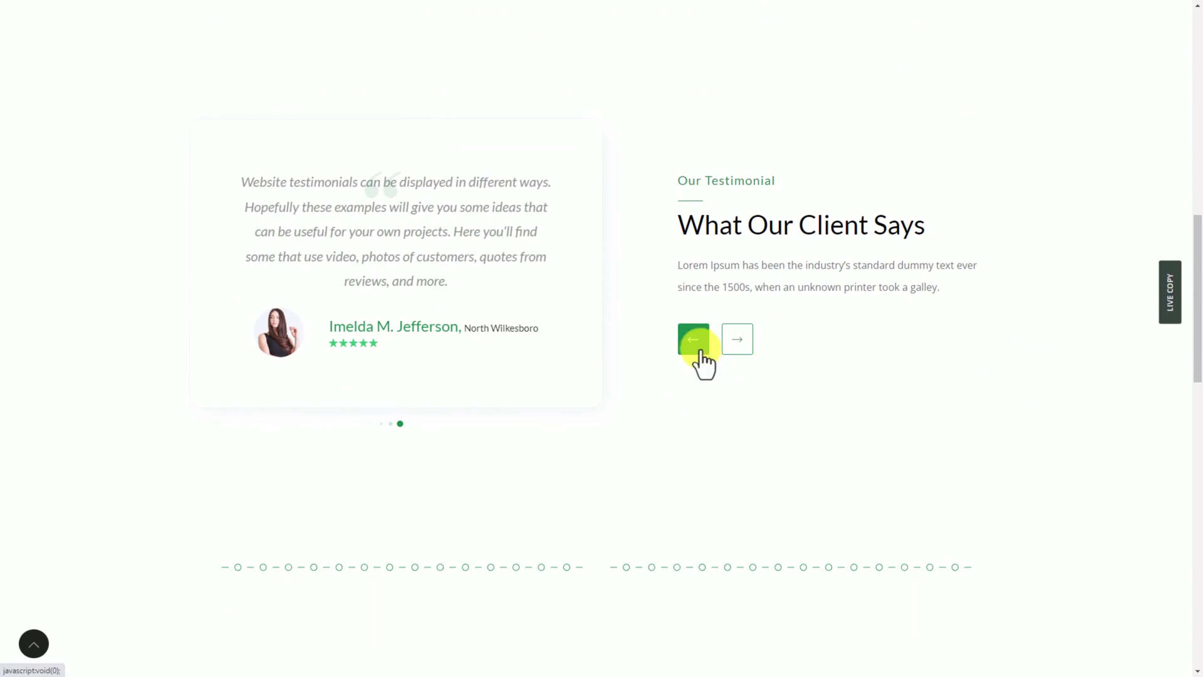
pyautogui.click(737, 339)
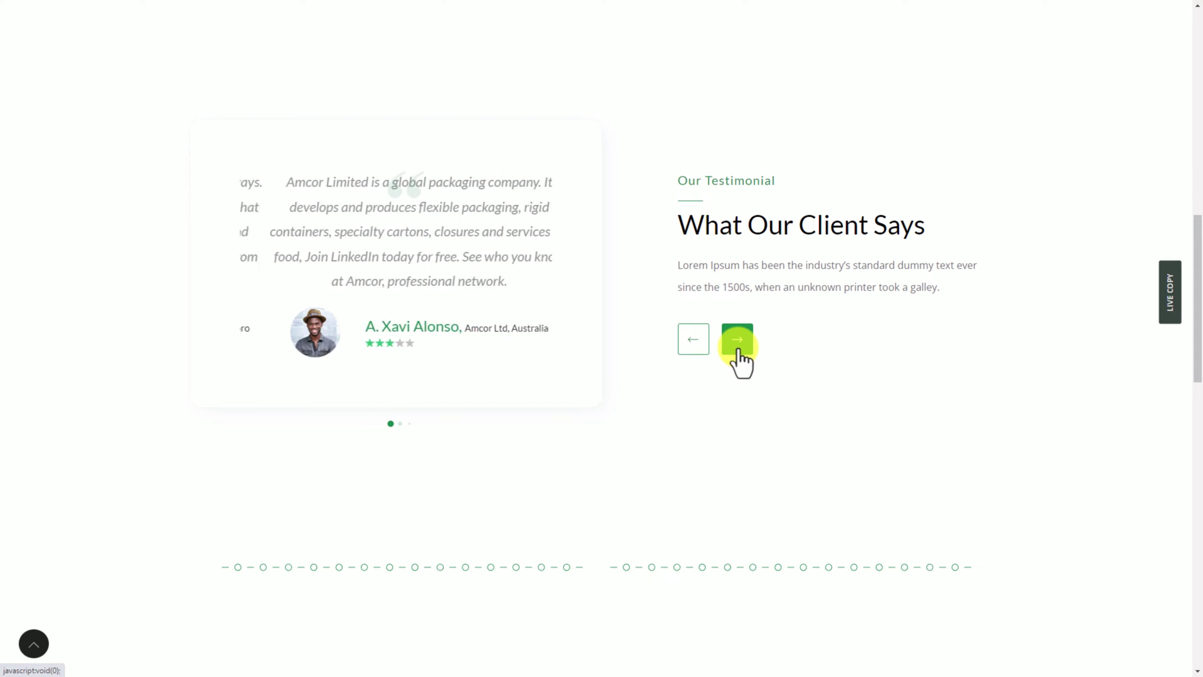
pyautogui.click(737, 339)
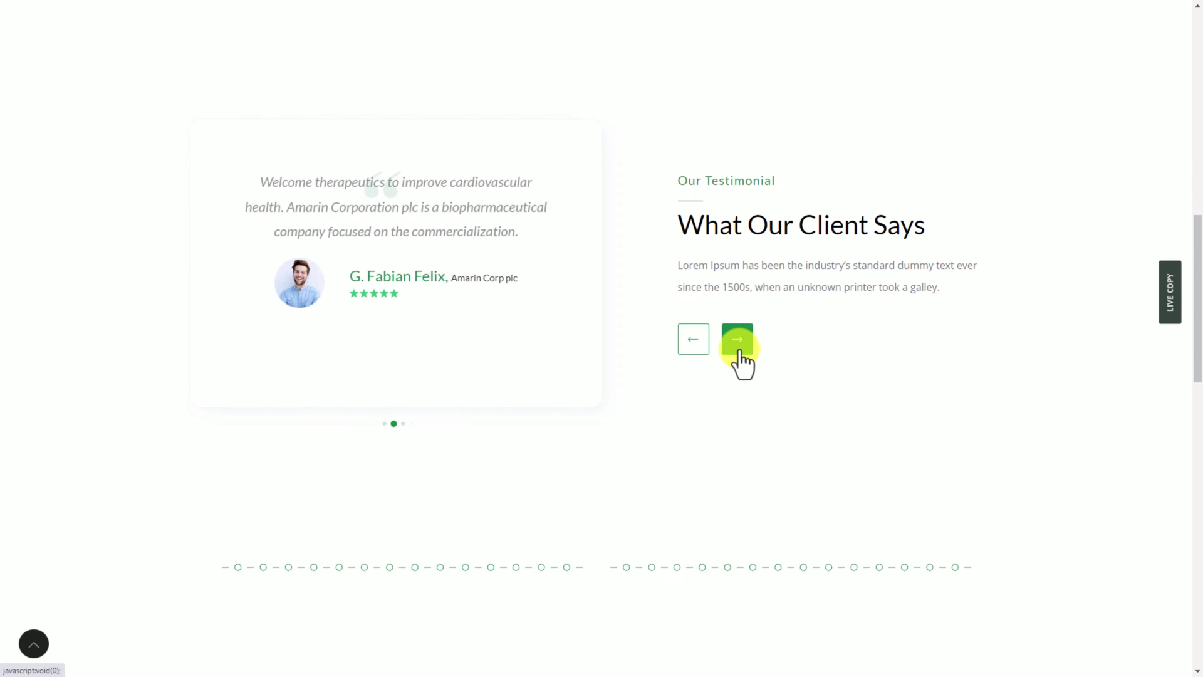
pyautogui.click(736, 339)
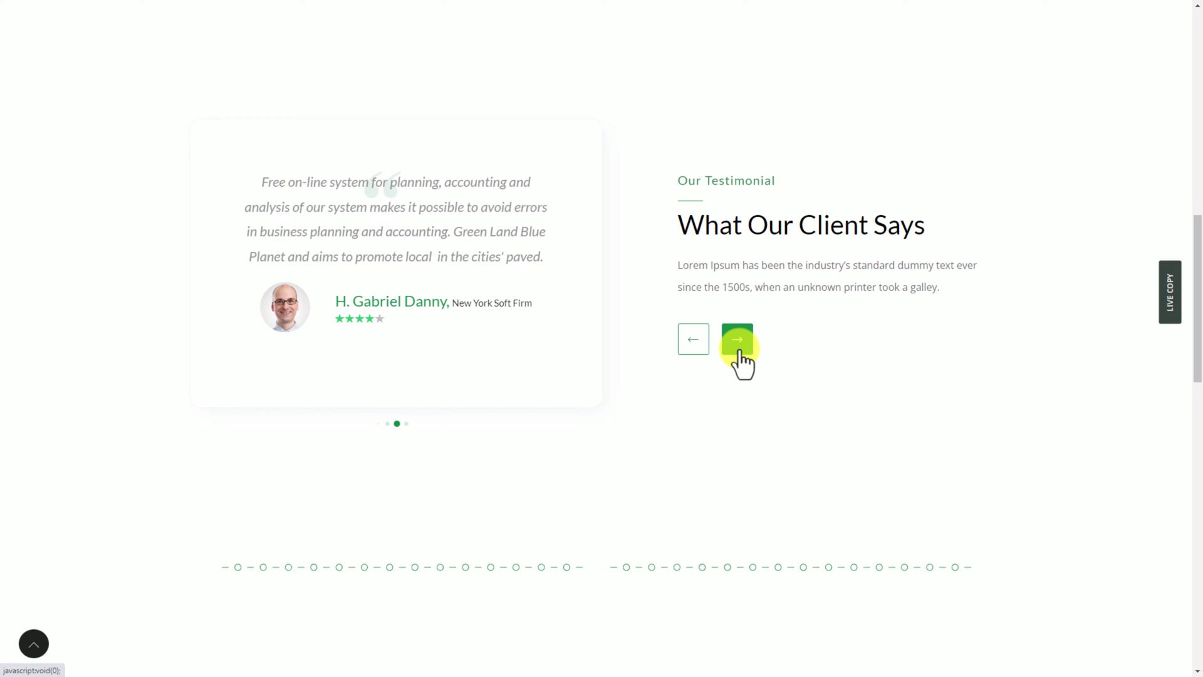
pyautogui.click(738, 343)
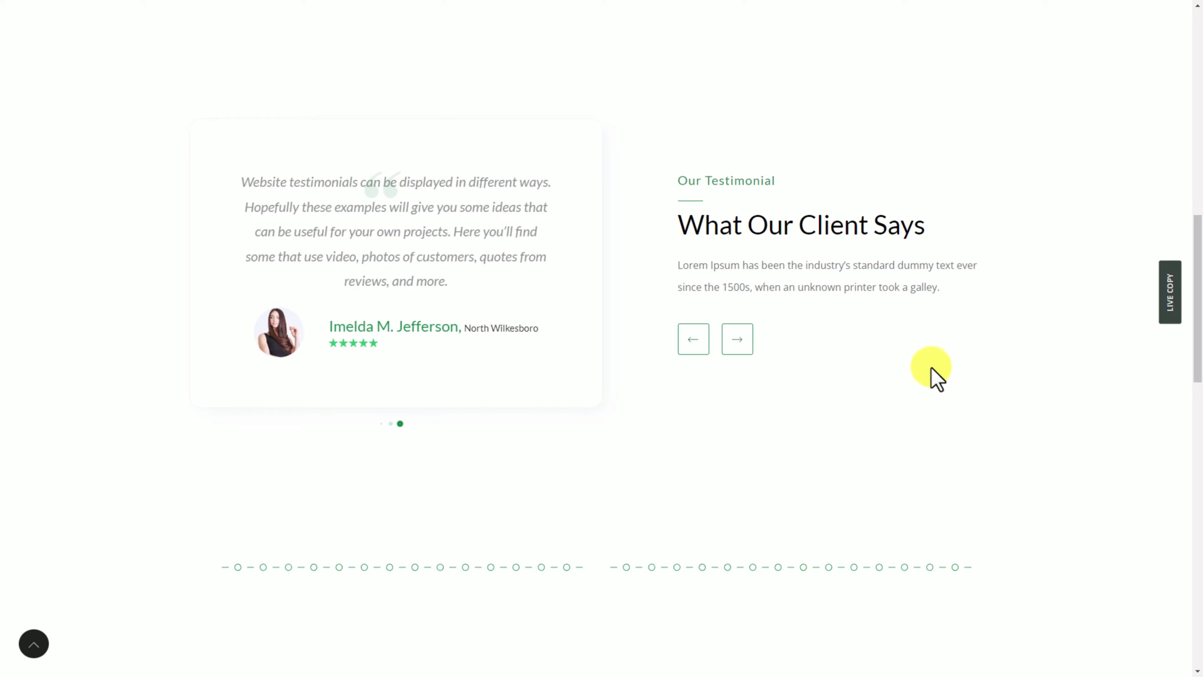
# Page forward through the product carousel in the What Makes Dear Different Job section with its remote arrow
pyautogui.scroll(-10, 931, 370)
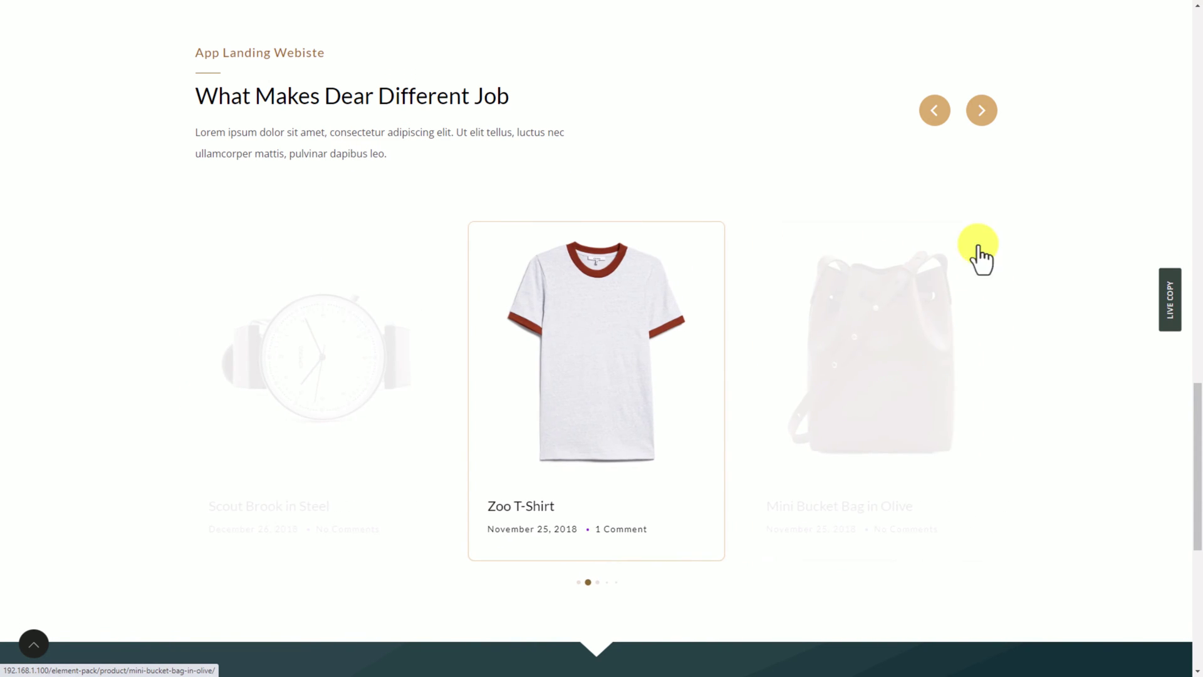
pyautogui.click(985, 122)
pyautogui.click(985, 123)
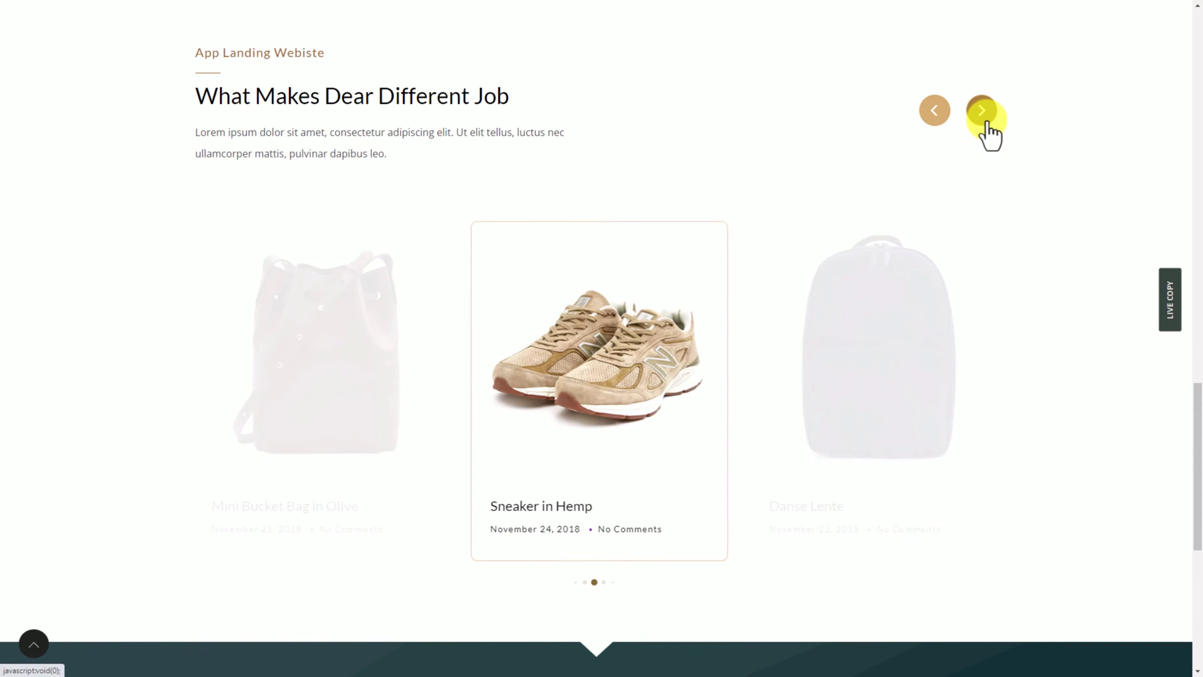
pyautogui.click(985, 122)
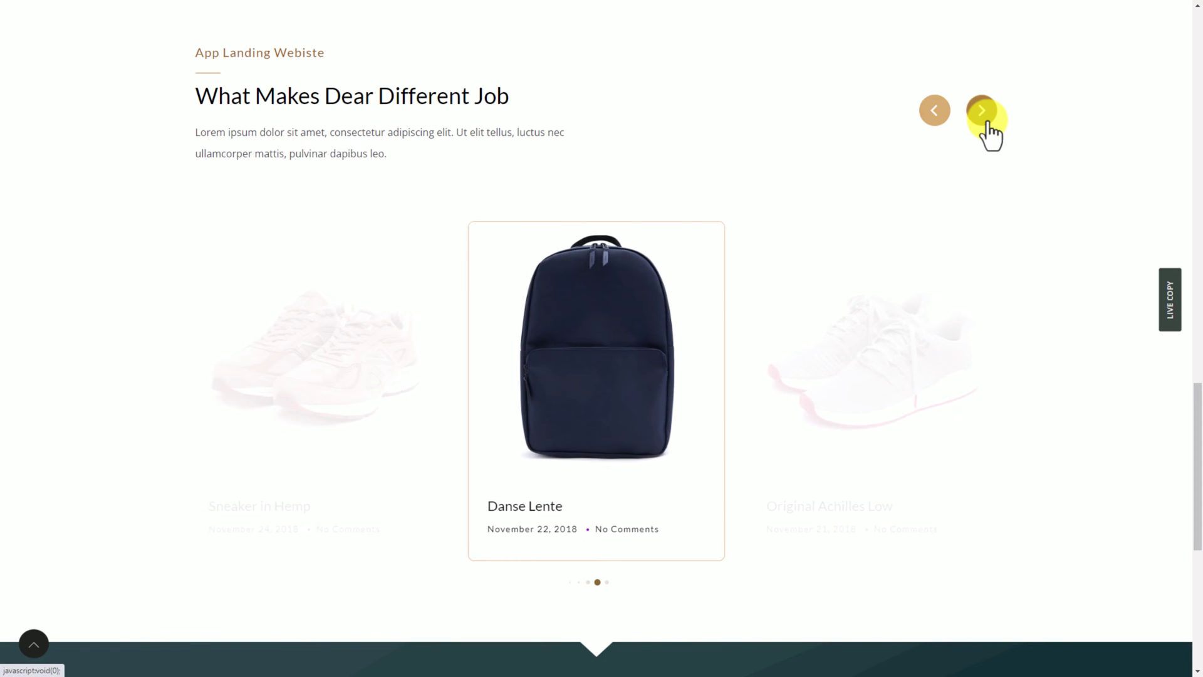
pyautogui.click(985, 123)
pyautogui.click(985, 123)
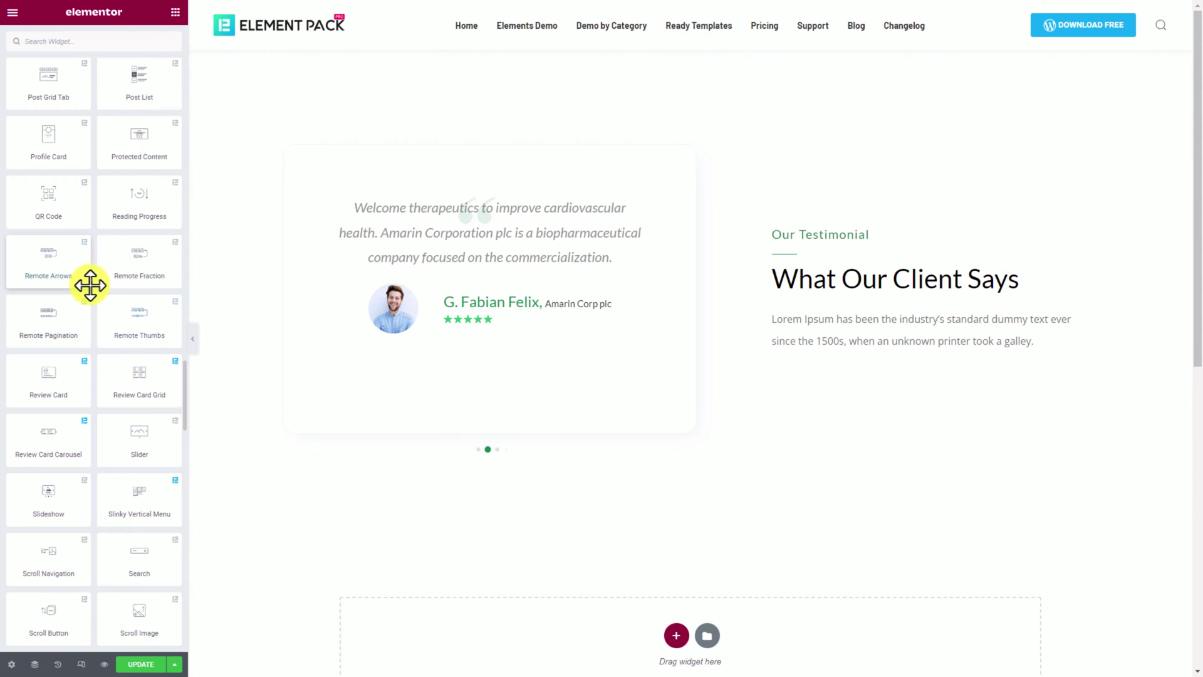
# Add a Remote Arrows widget below the What Our Client Says paragraph and test its Next arrow on the testimonial slider
pyautogui.moveTo(80, 269); pyautogui.dragTo(850, 351)
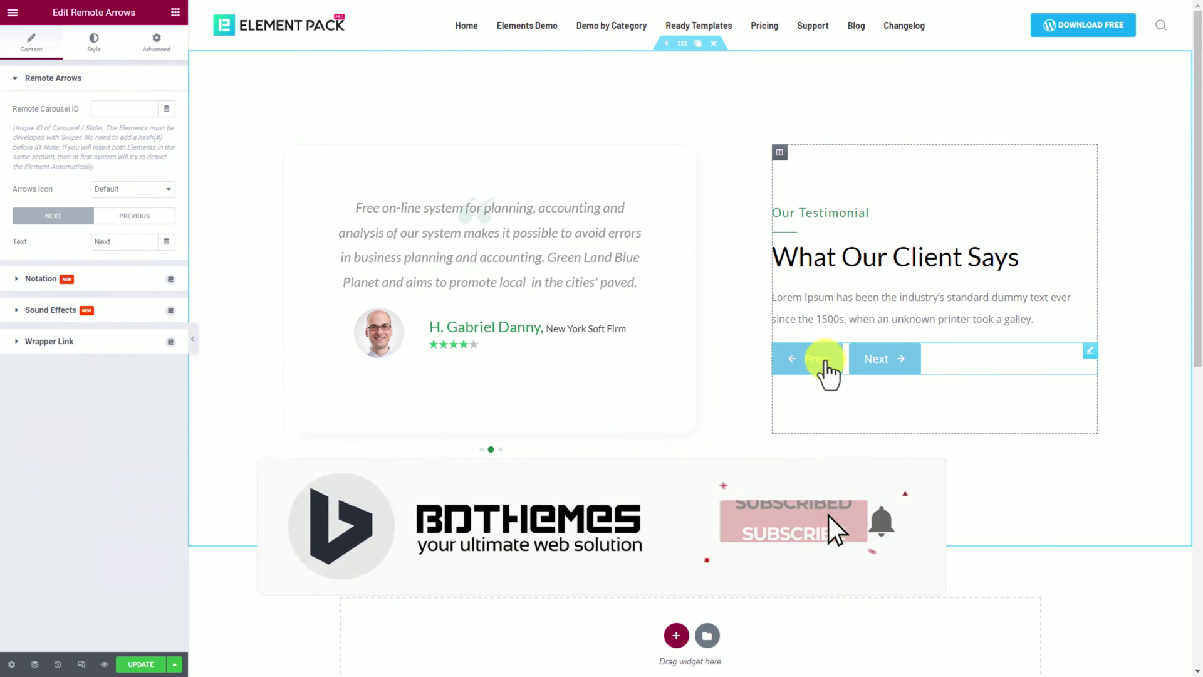
pyautogui.click(877, 371)
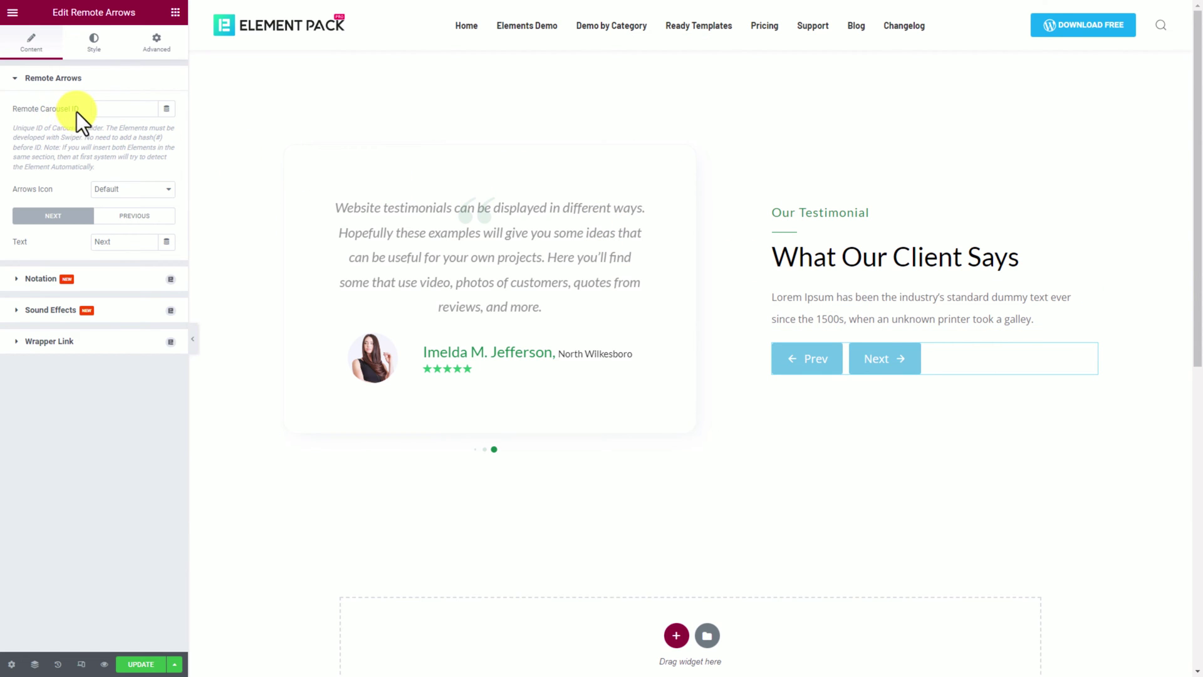
pyautogui.click(145, 109)
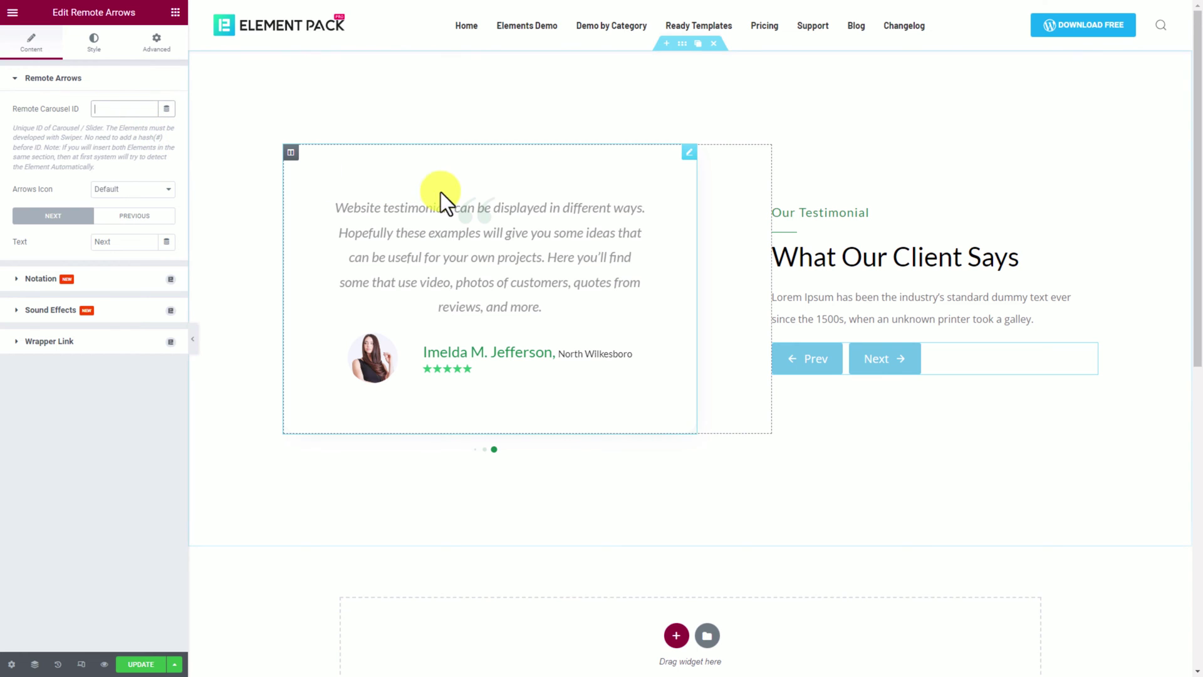
# Give the Testimonial Slider widget the CSS ID testimonial-slider and select that ID for copying
pyautogui.click(689, 156)
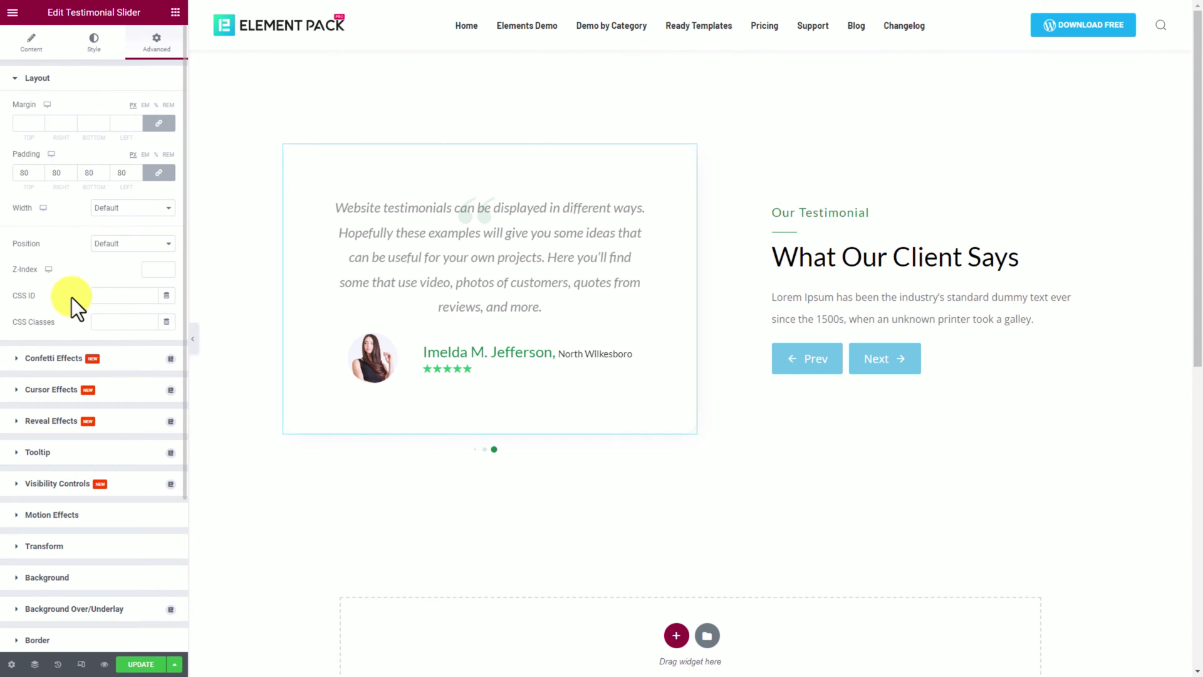
pyautogui.click(119, 297)
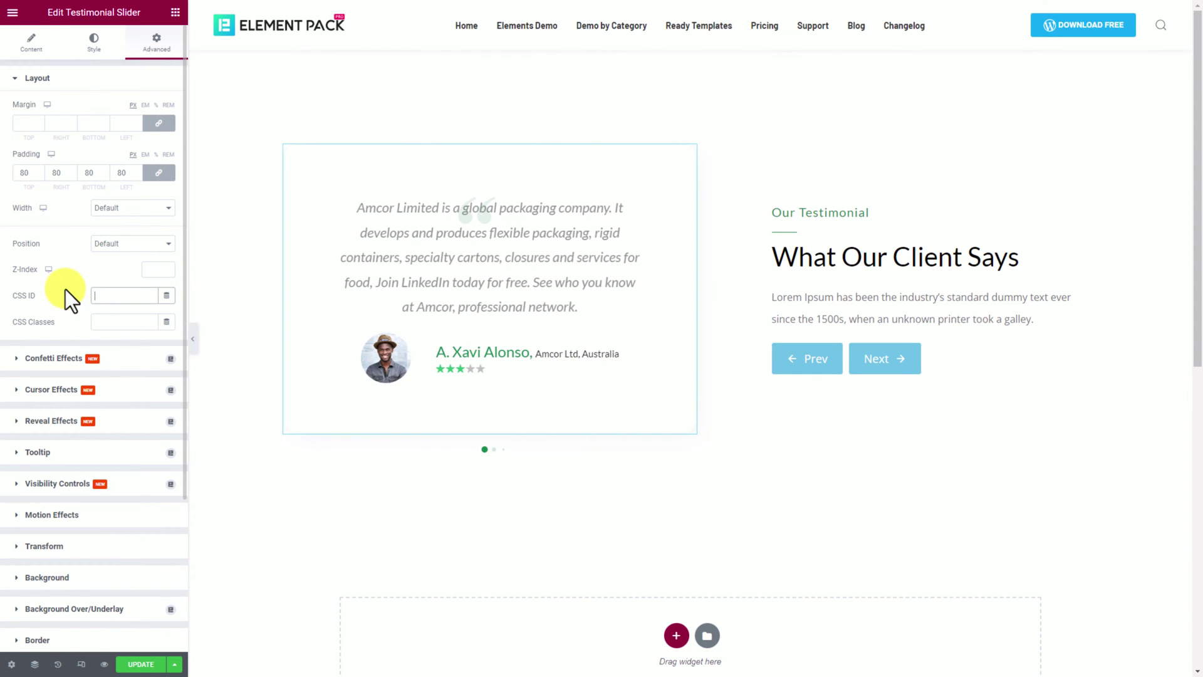
pyautogui.write('testimoni')
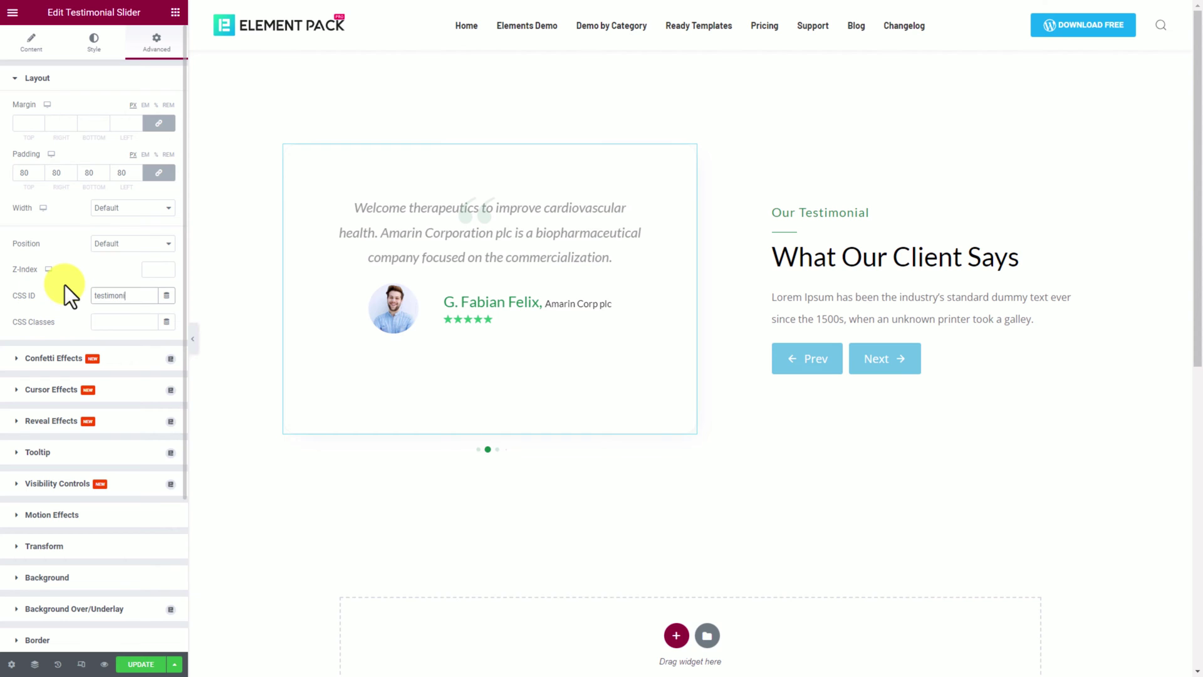
pyautogui.write('al-slider')
pyautogui.hotkey('ctrl', 'a')
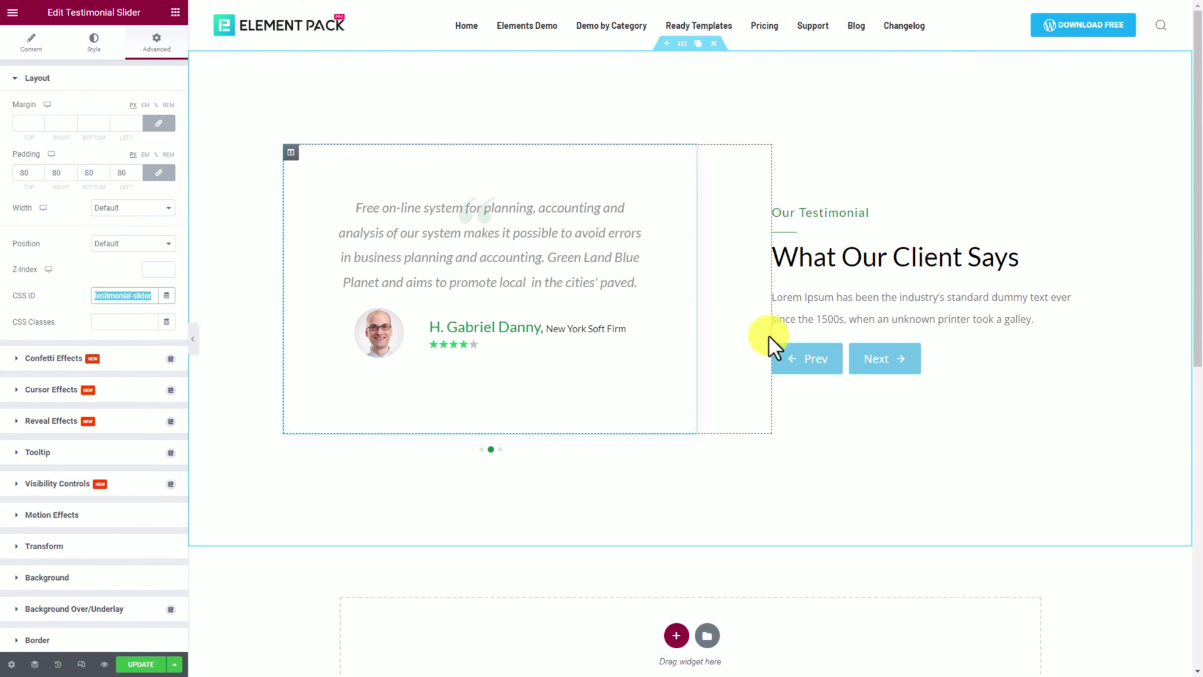
# Set the Remote Arrows widget's Remote Carousel ID to testimonial-slider
pyautogui.click(1007, 361)
pyautogui.click(100, 109)
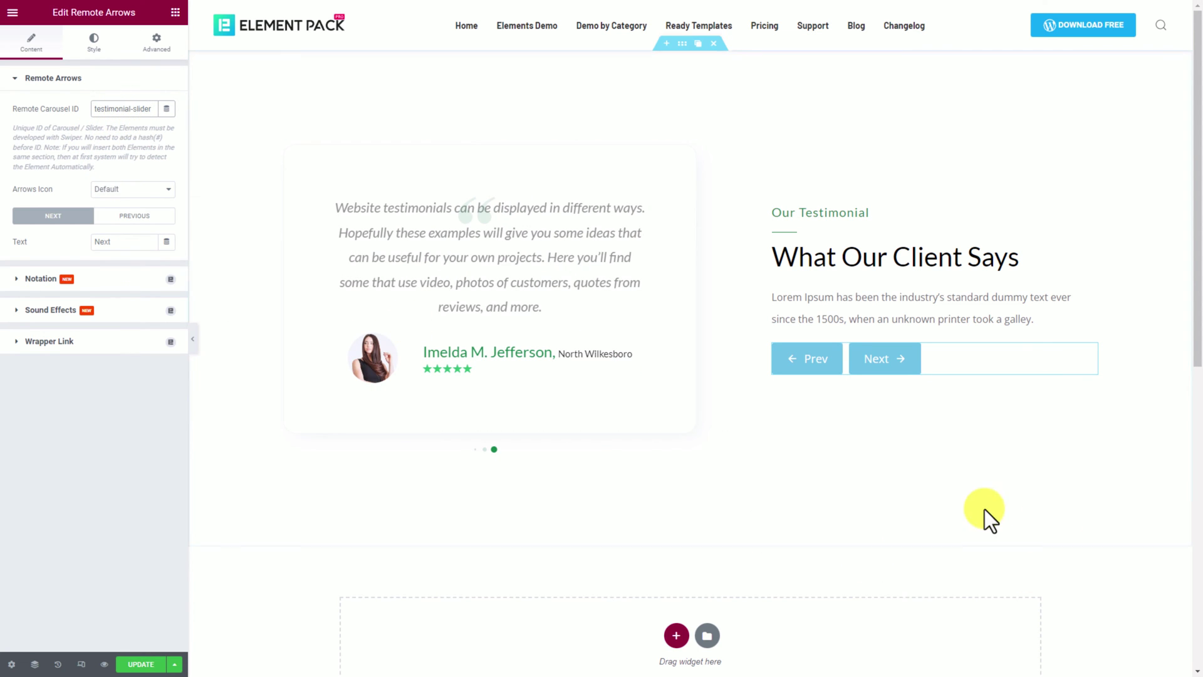
# Test the Prev and Next remote arrows on the linked testimonial slider
pyautogui.click(888, 376)
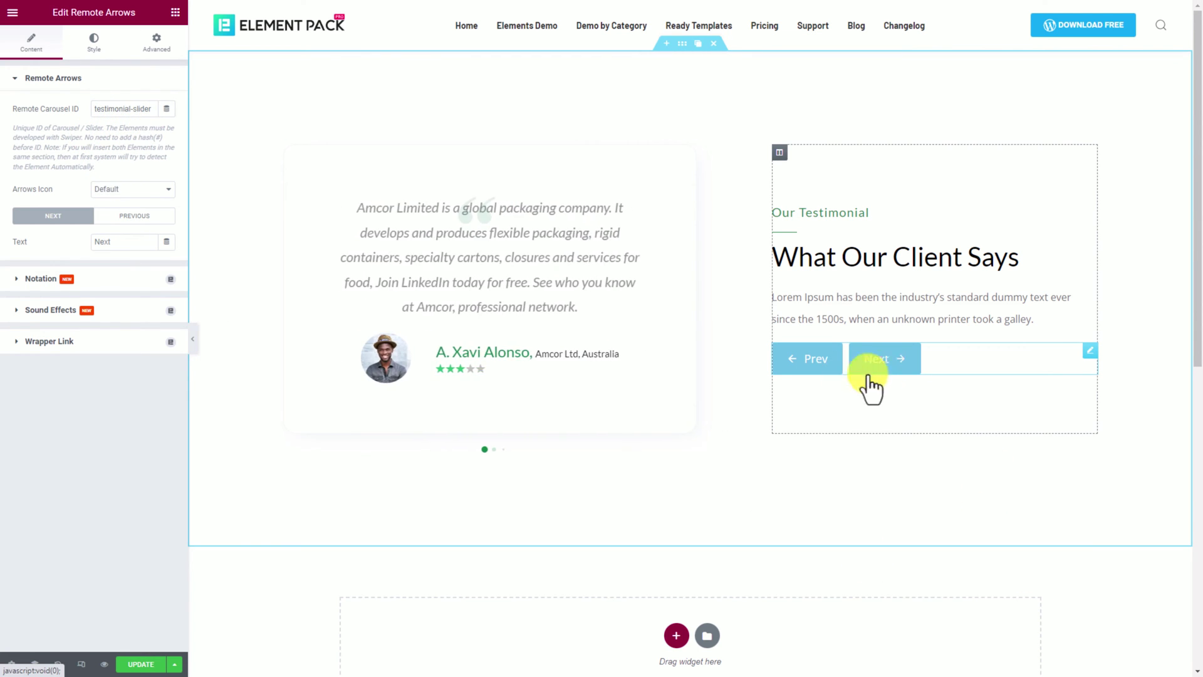
pyautogui.click(797, 374)
pyautogui.click(886, 376)
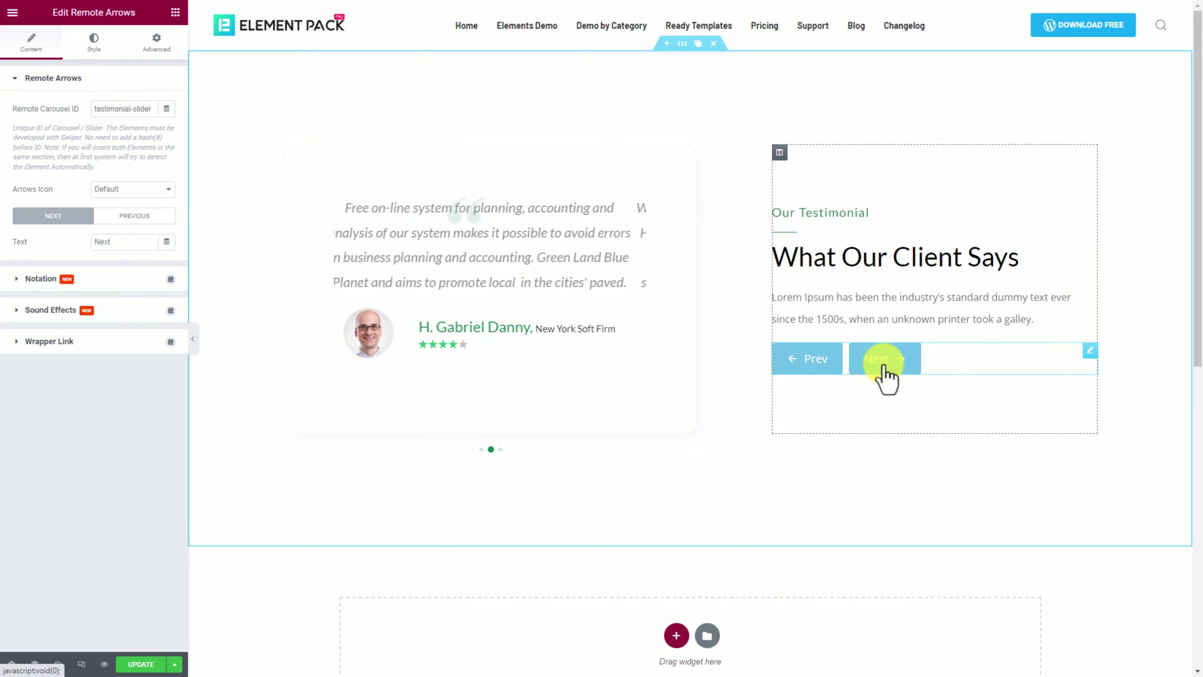
pyautogui.click(891, 378)
pyautogui.click(892, 371)
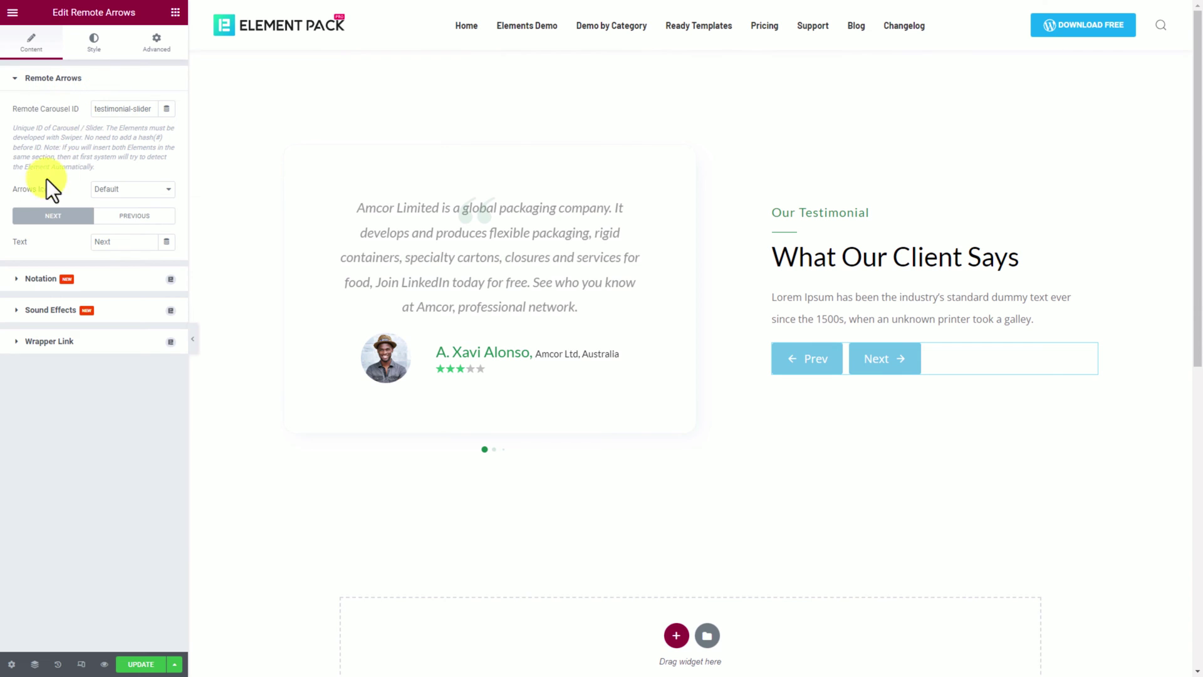
# Change the Remote Arrows icon to Style 11
pyautogui.click(139, 190)
pyautogui.scroll(2, 148, 377)
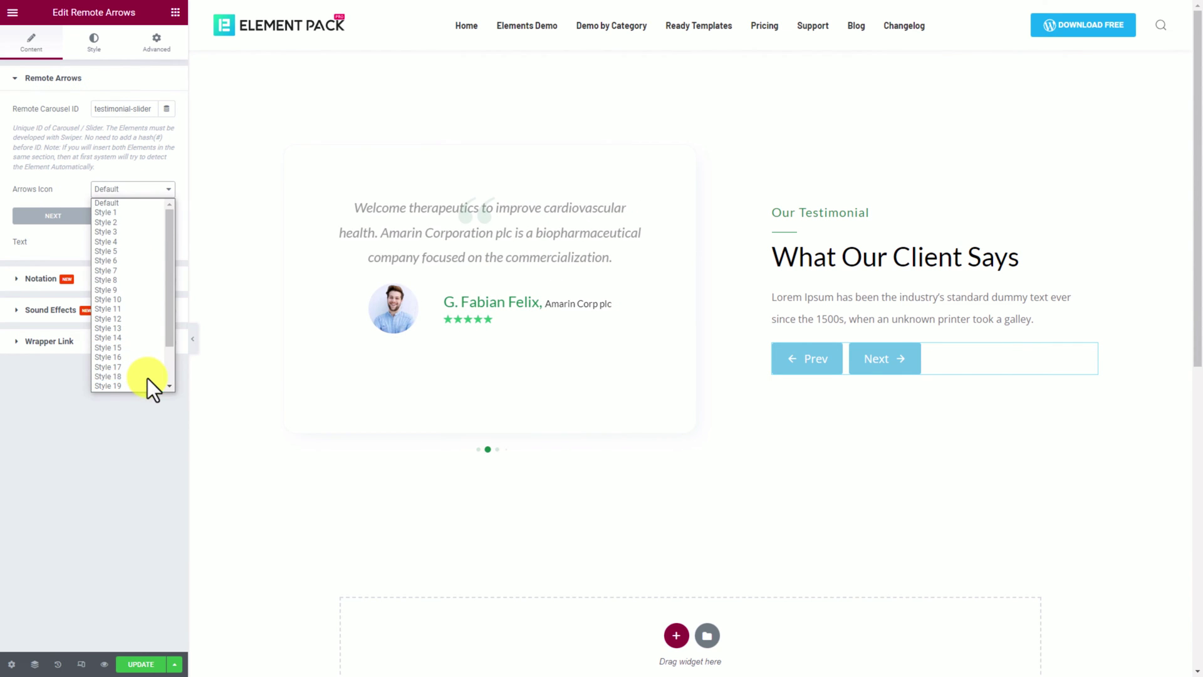
pyautogui.click(119, 308)
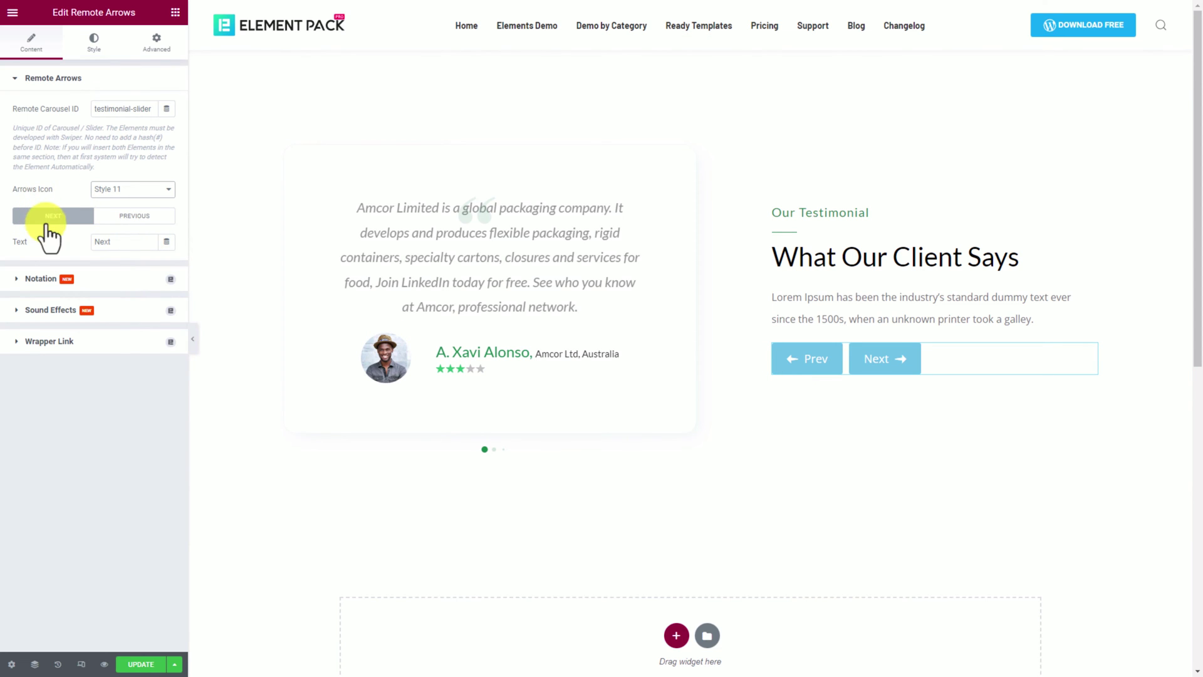
# Review the label text settings for the Next and Previous arrows
pyautogui.click(138, 218)
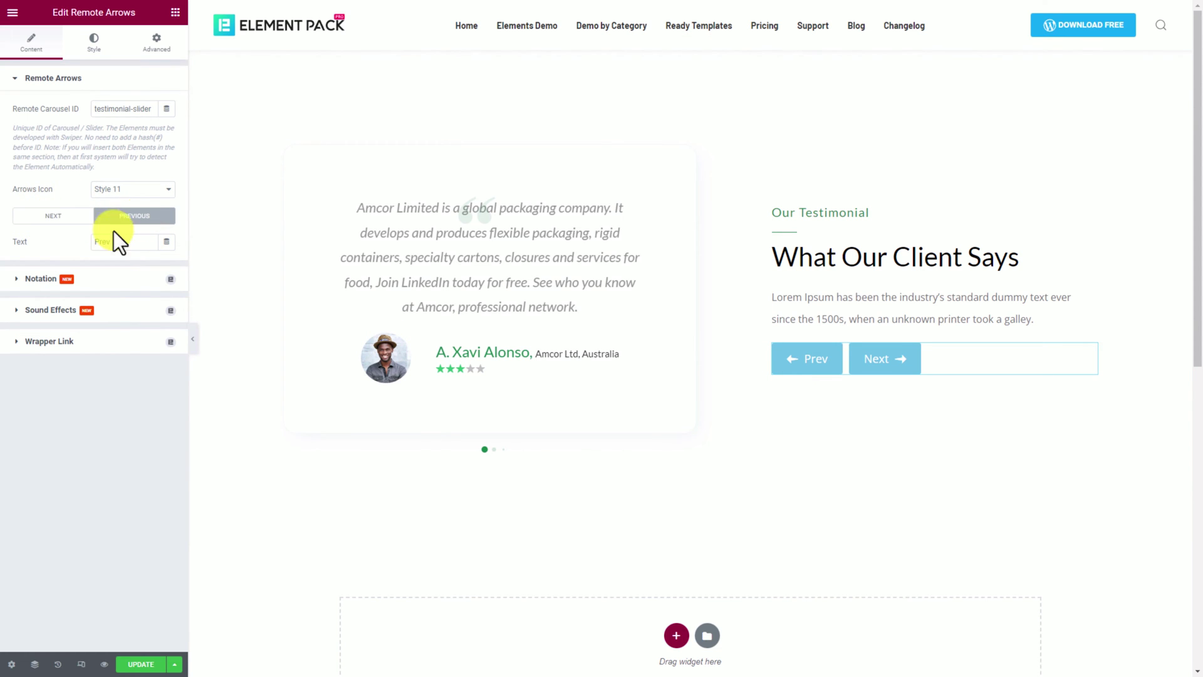
pyautogui.click(66, 219)
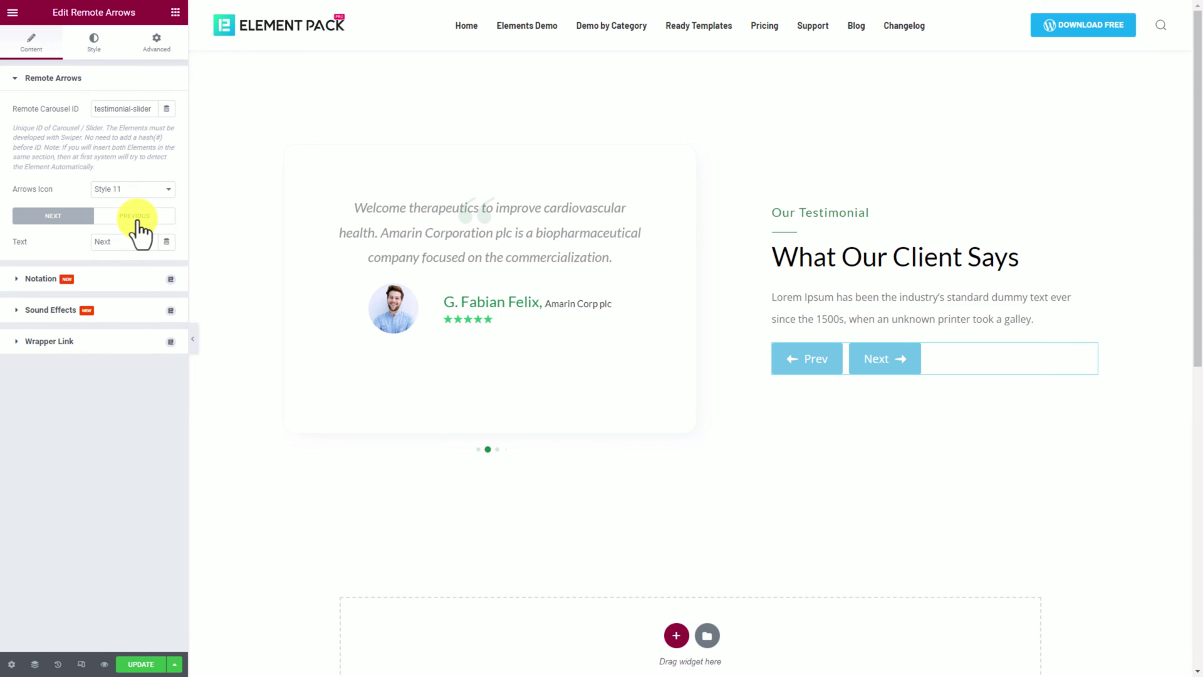
pyautogui.moveTo(123, 242); pyautogui.dragTo(78, 242)
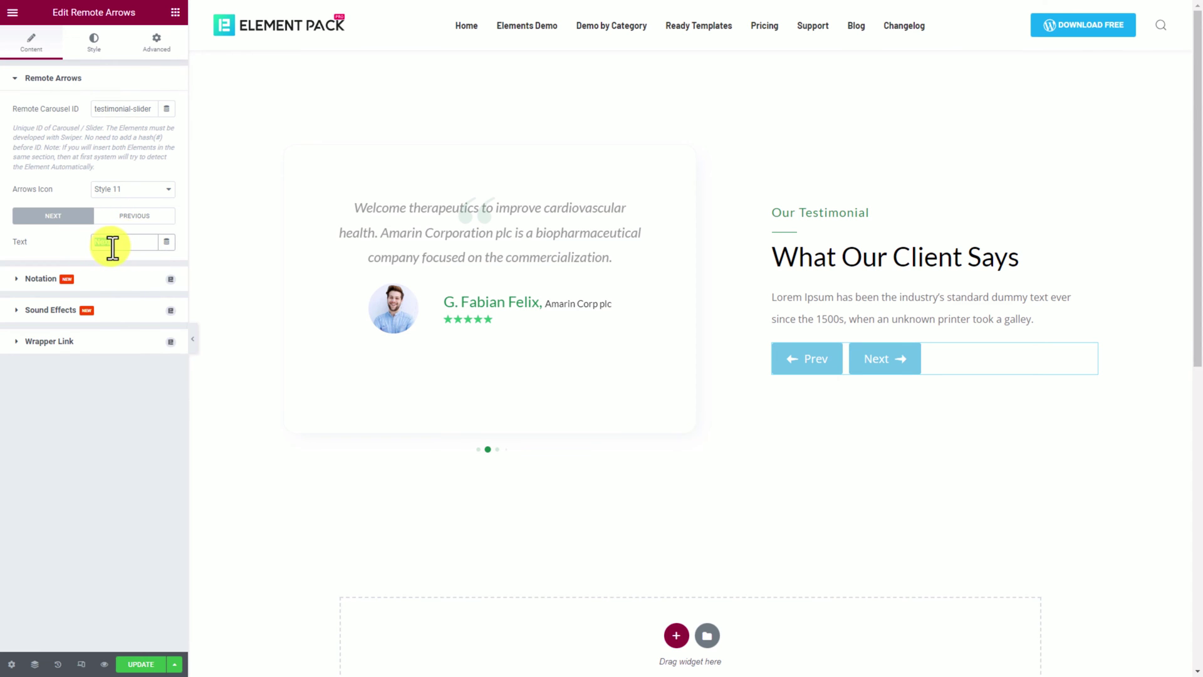
pyautogui.click(141, 221)
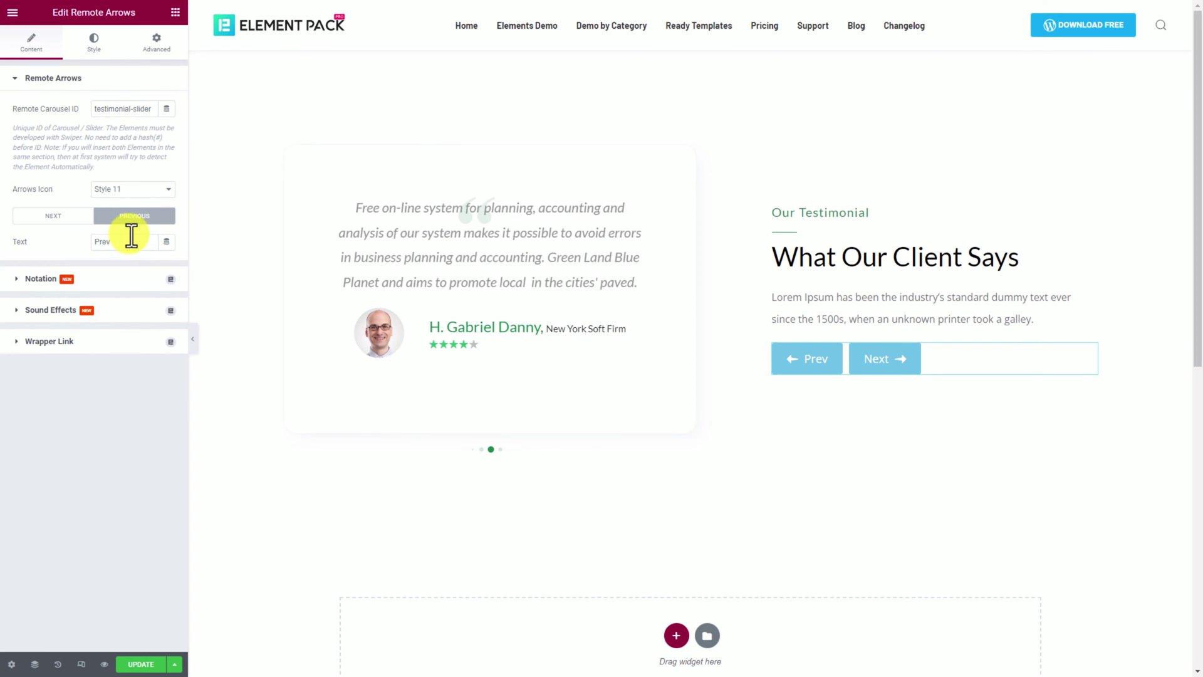
# Set the Remote Arrows typography weight to 500 in the style settings
pyautogui.click(94, 46)
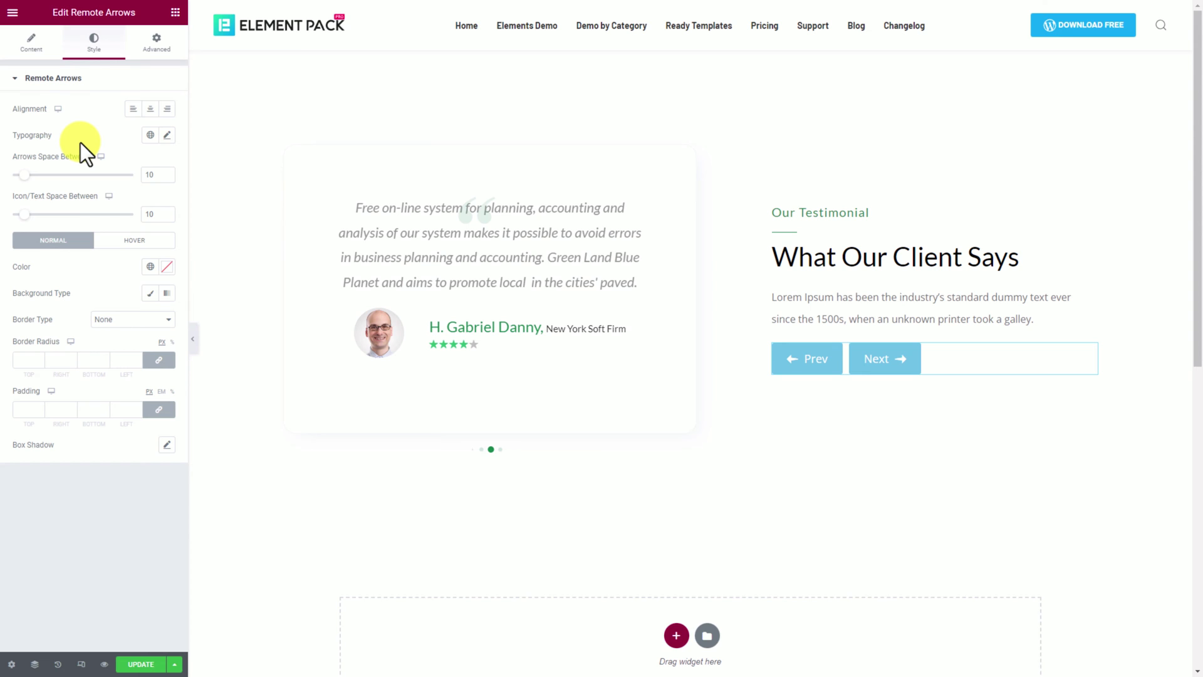
pyautogui.click(166, 135)
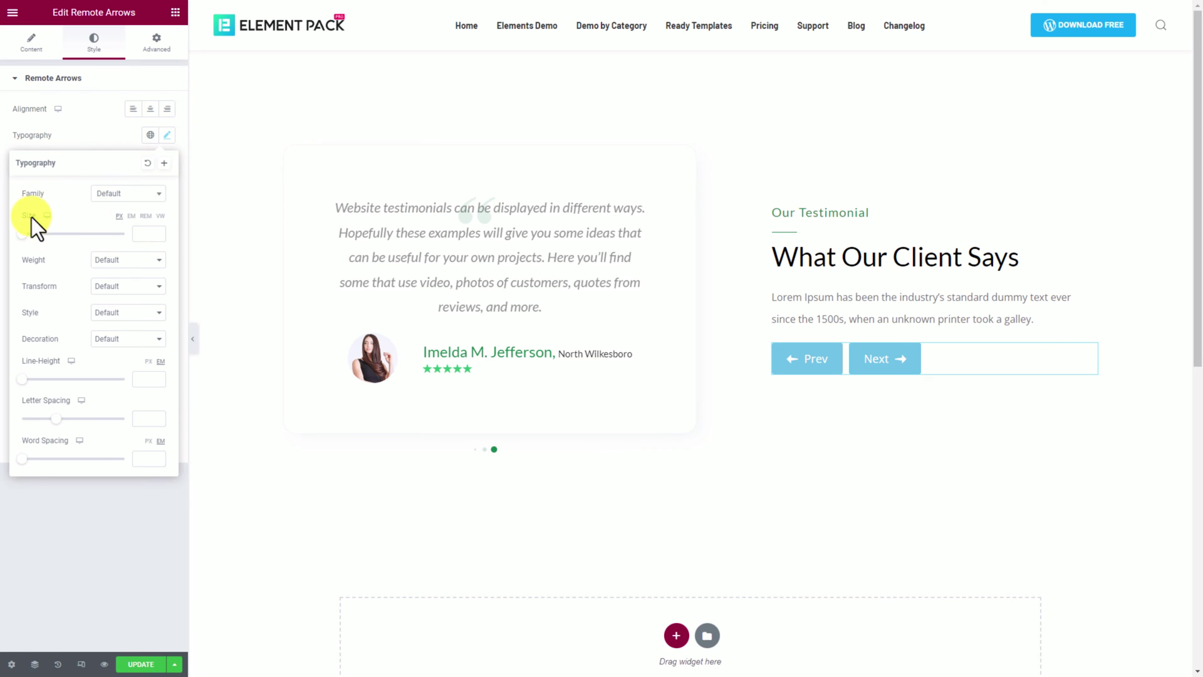
pyautogui.click(123, 261)
pyautogui.click(114, 301)
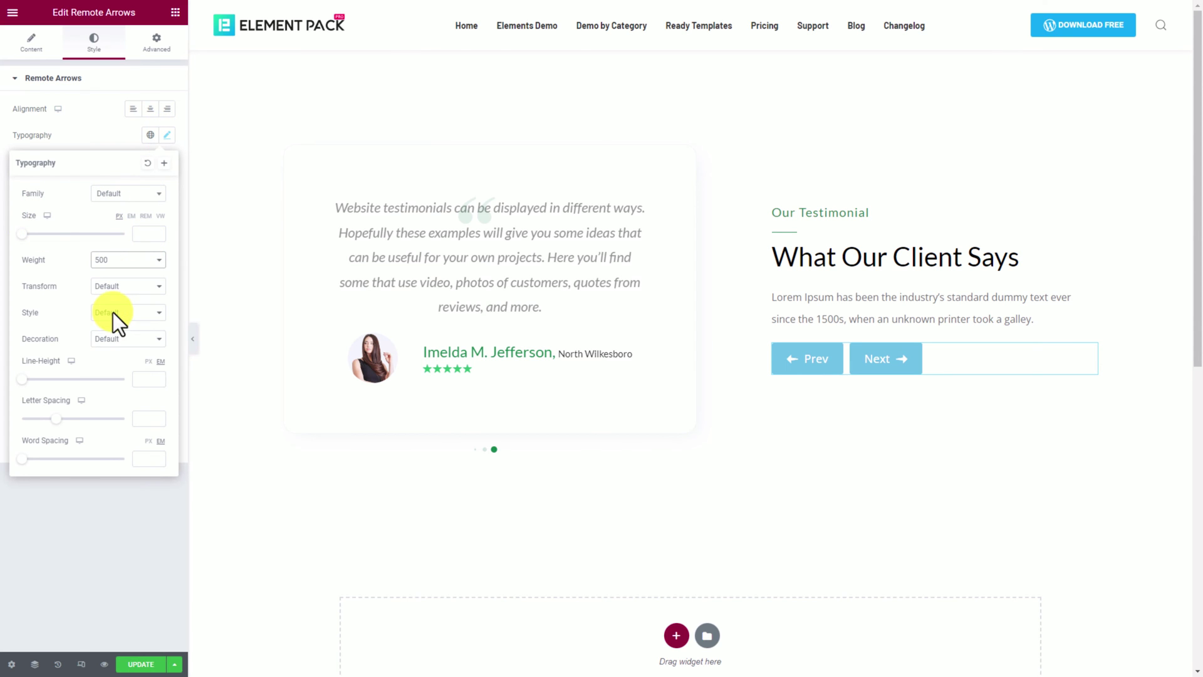
pyautogui.click(112, 128)
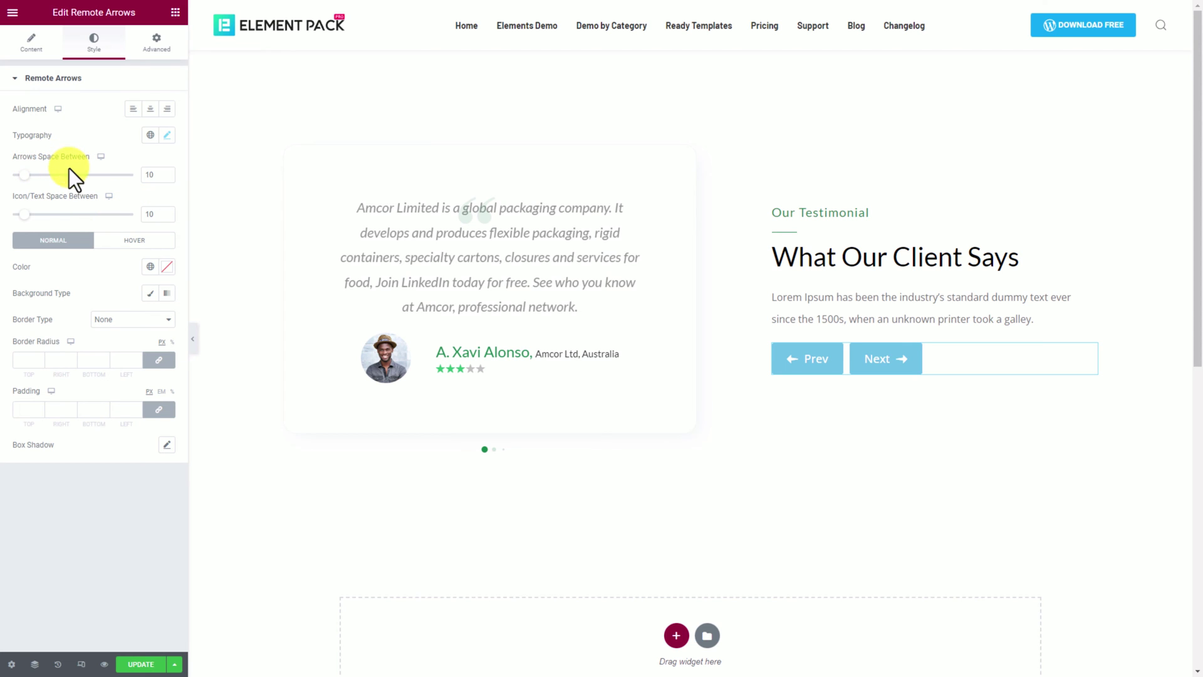
# Set the space between the arrows to 20 and the icon/text spacing to 15
pyautogui.moveTo(16, 175); pyautogui.dragTo(30, 216)
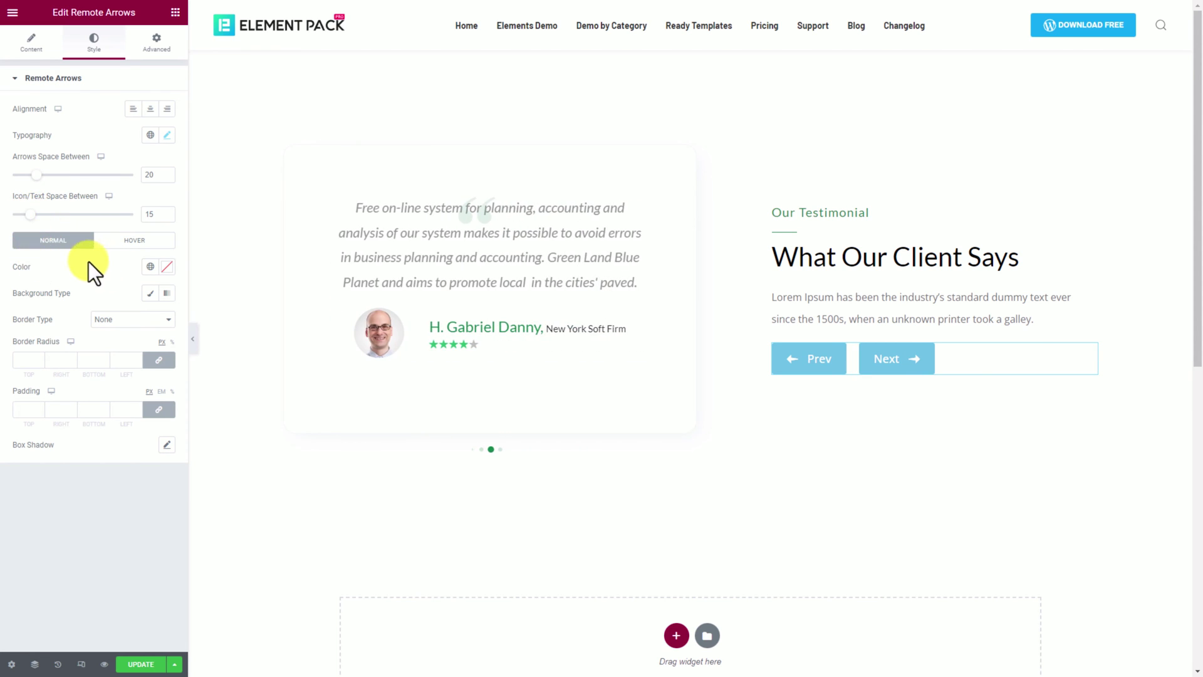
# Give the remote arrows a solid white background color in their normal state
pyautogui.click(151, 292)
pyautogui.click(167, 319)
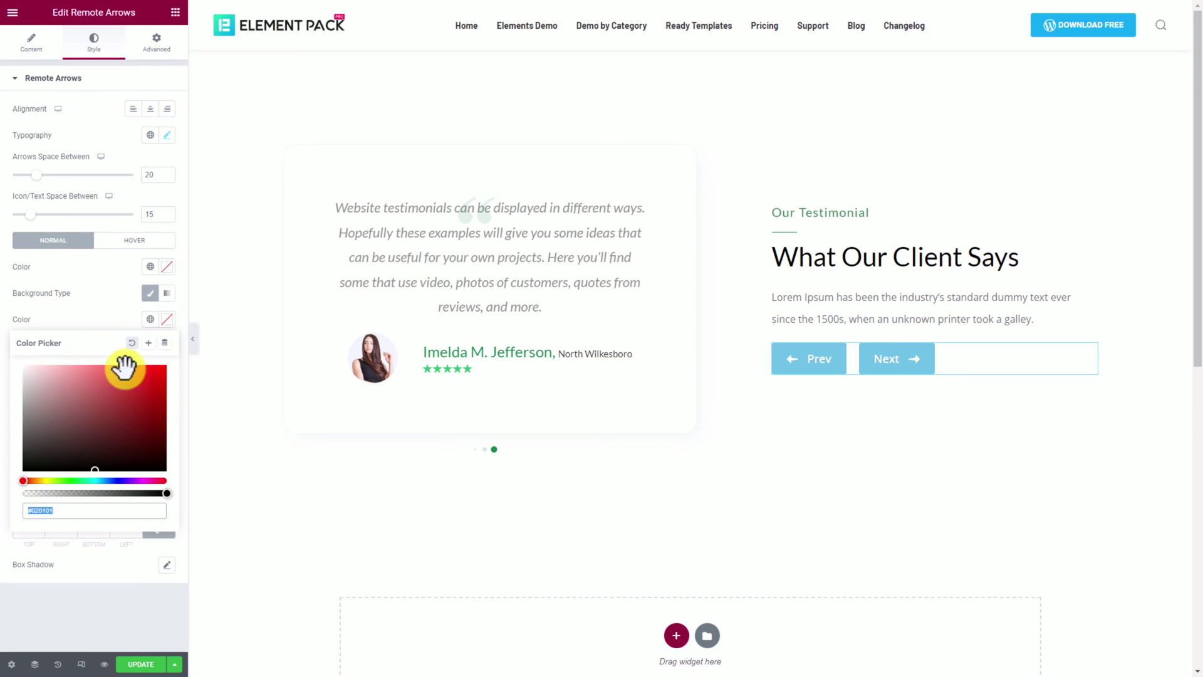
pyautogui.click(24, 368)
pyautogui.click(84, 307)
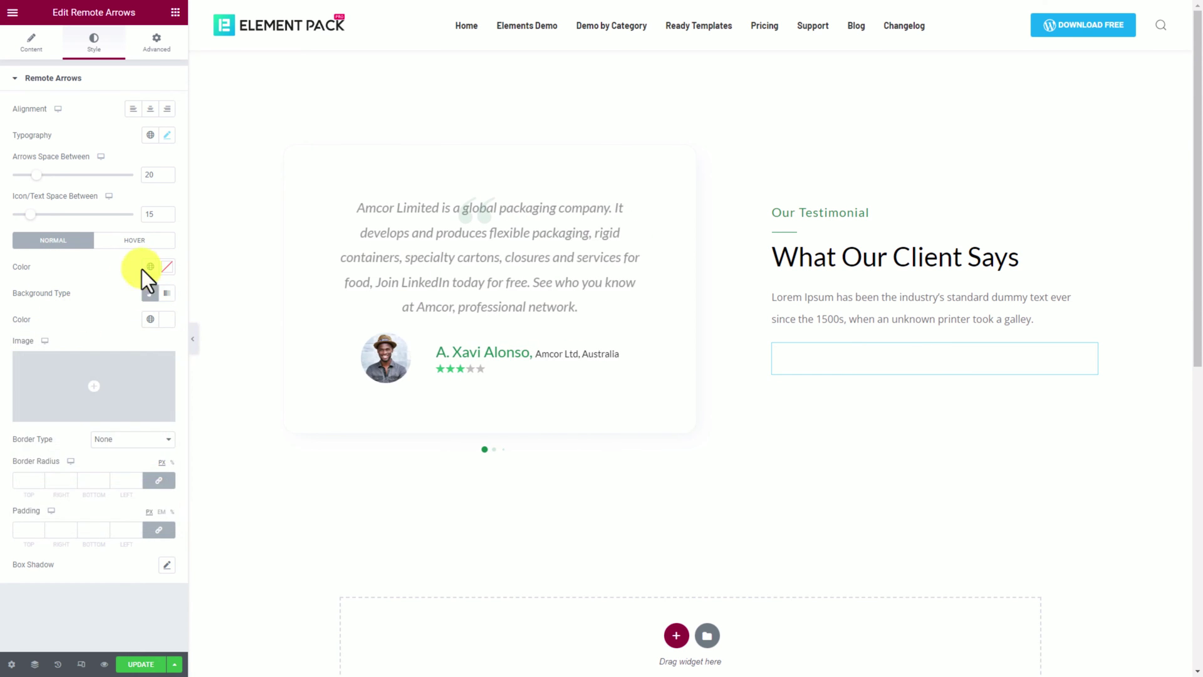
# Set the remote arrows' icon and text color to #19864A in their normal state
pyautogui.click(167, 266)
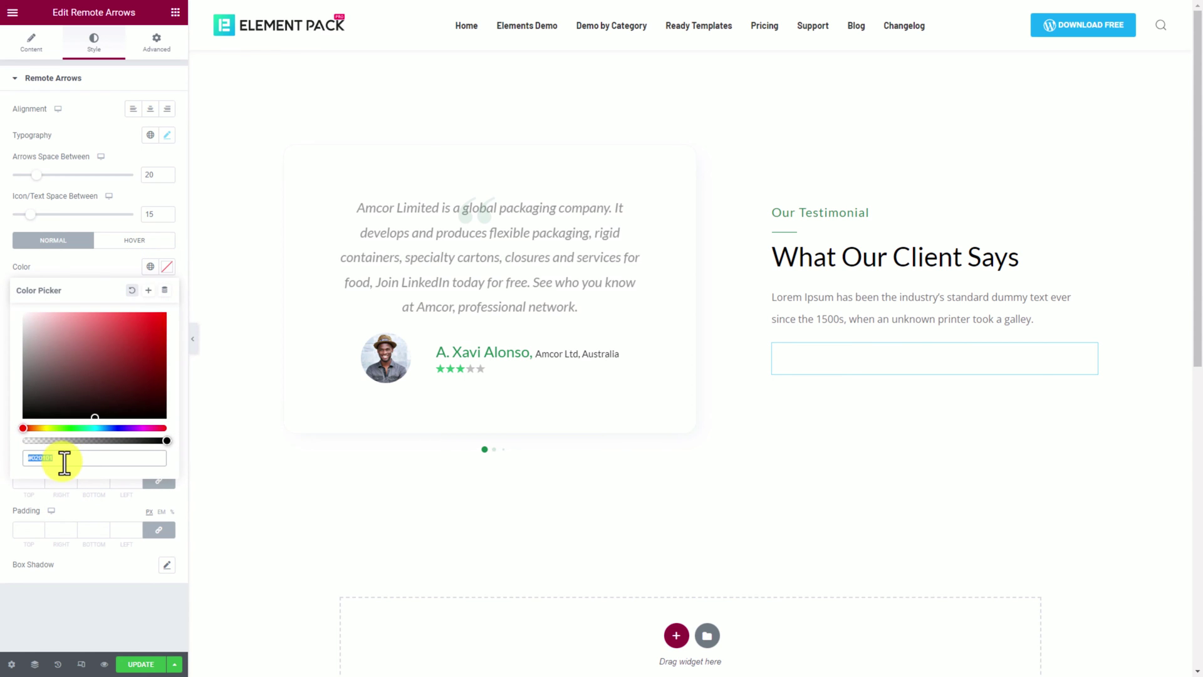
pyautogui.write('#19864A')
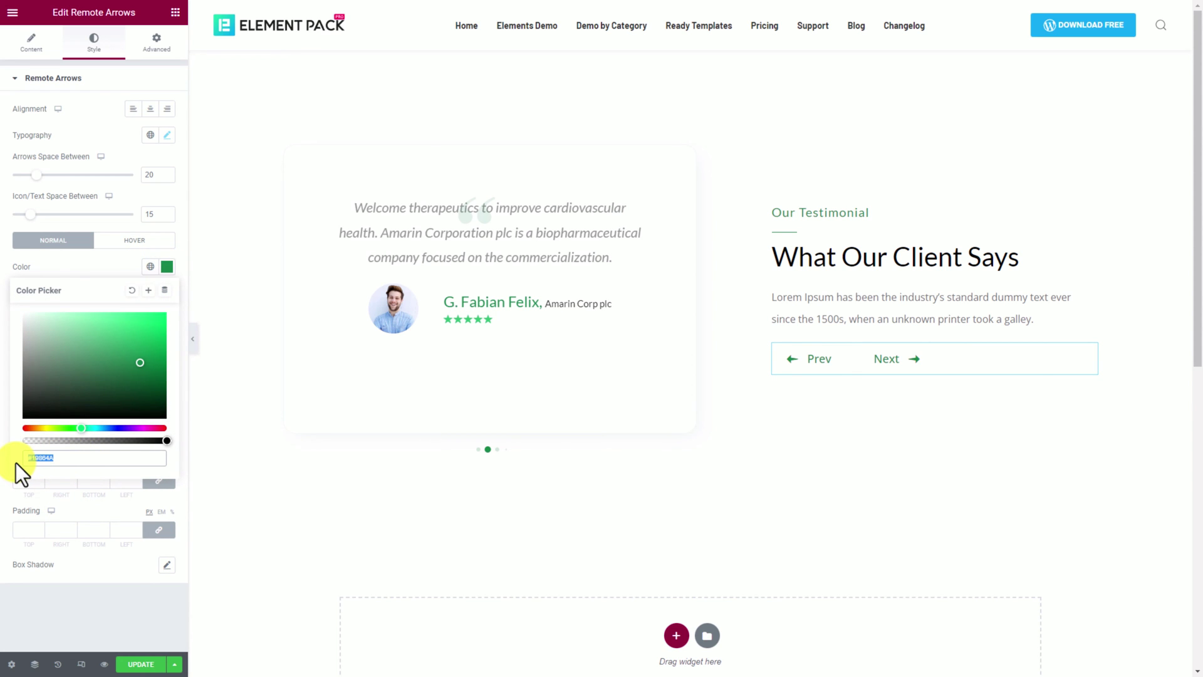
pyautogui.click(111, 263)
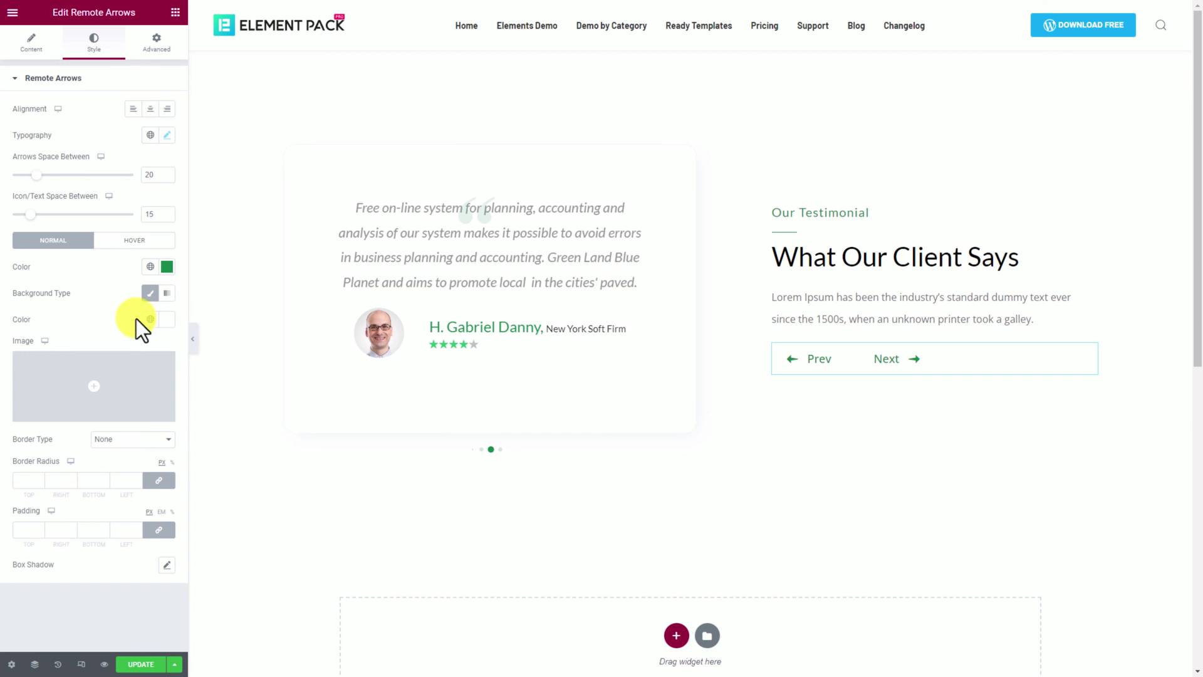
# Give the arrows a solid border in their normal state, with width 1 on all sides and color #19864A
pyautogui.click(122, 440)
pyautogui.click(119, 463)
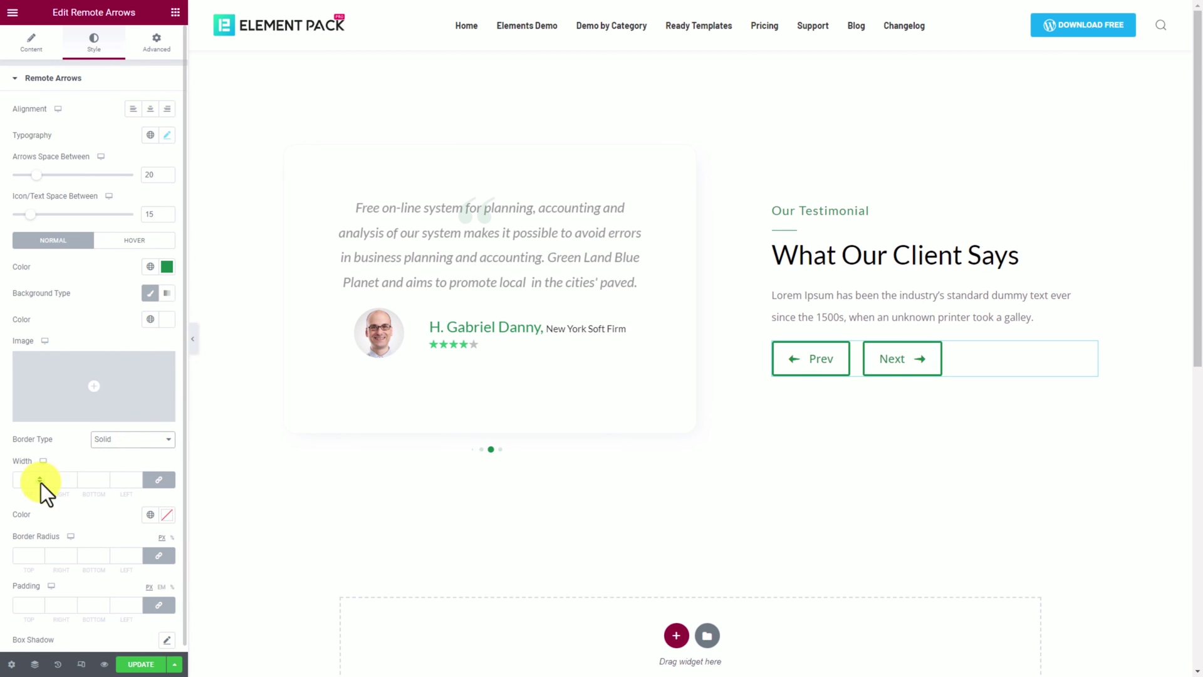
pyautogui.click(166, 515)
pyautogui.write('#19864A')
pyautogui.click(102, 520)
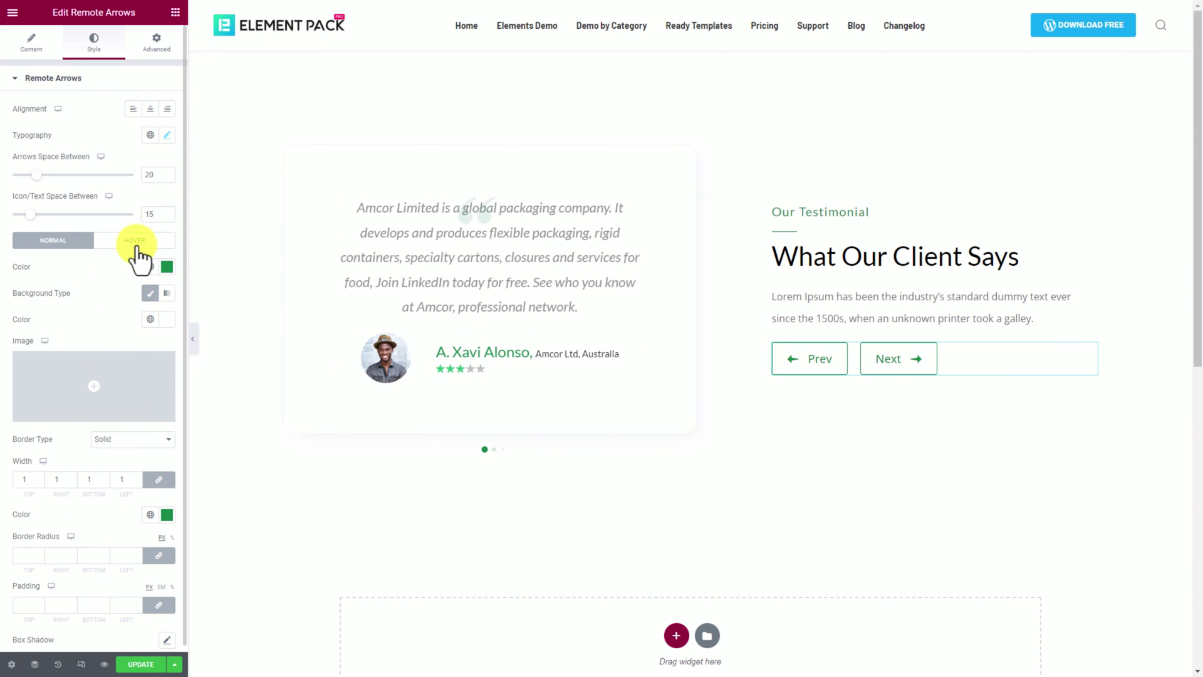
# Set the arrows' icon and text color to white for the hover state
pyautogui.click(137, 243)
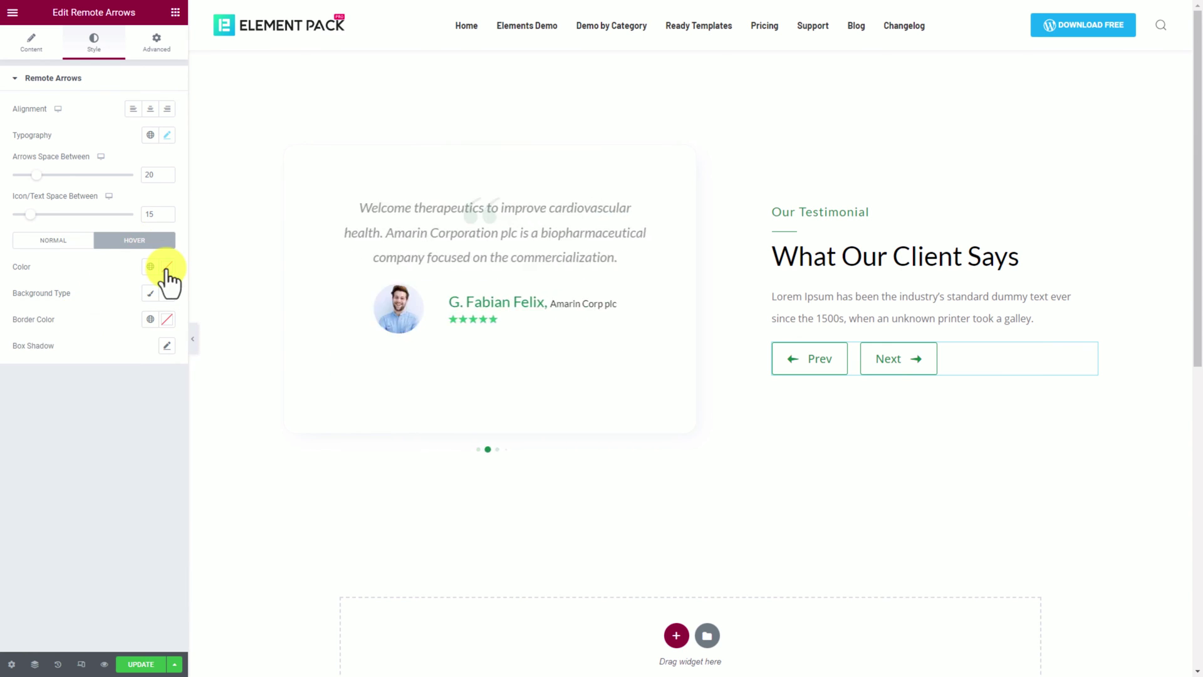
pyautogui.click(165, 266)
pyautogui.click(88, 268)
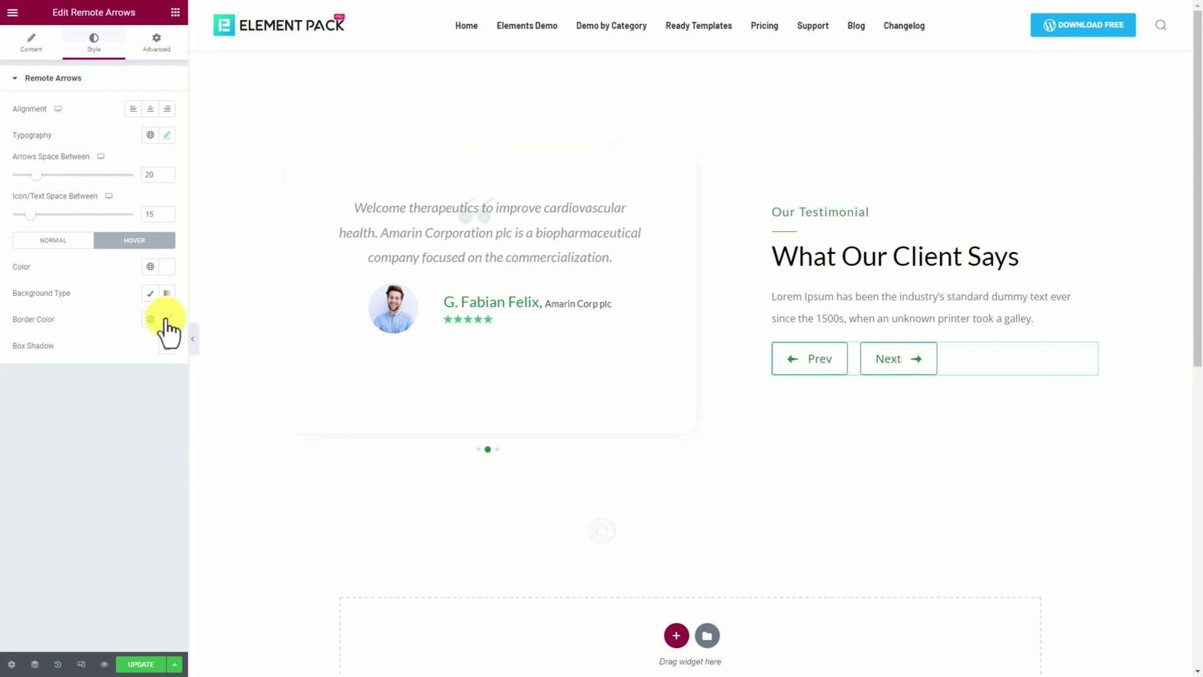
# Set both the solid background color and the border color of the arrows' hover state to #19864A
pyautogui.click(165, 319)
pyautogui.write('#19864A')
pyautogui.click(117, 314)
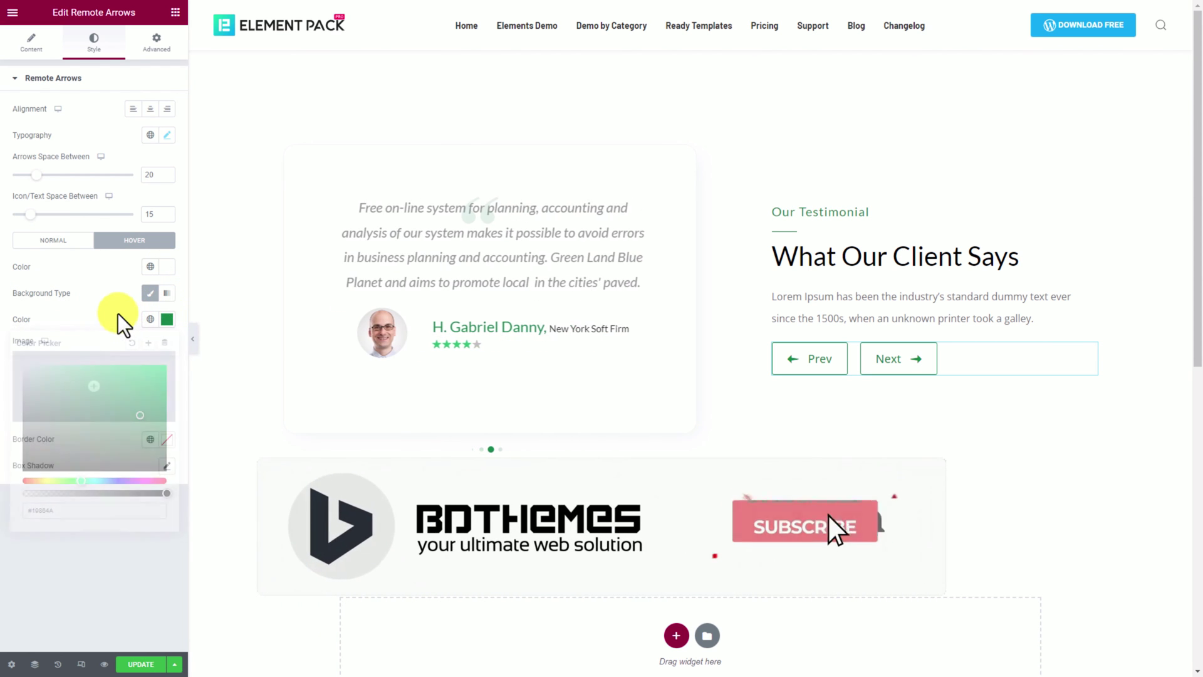
pyautogui.click(169, 440)
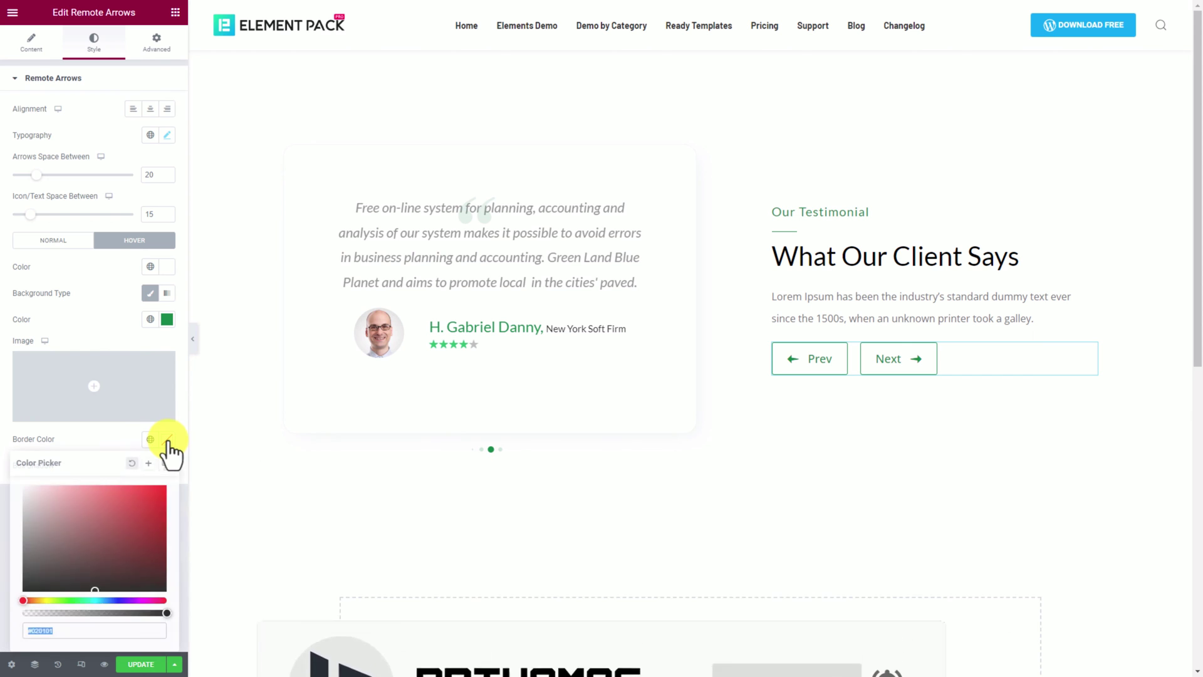
pyautogui.write('#19864A')
pyautogui.click(101, 324)
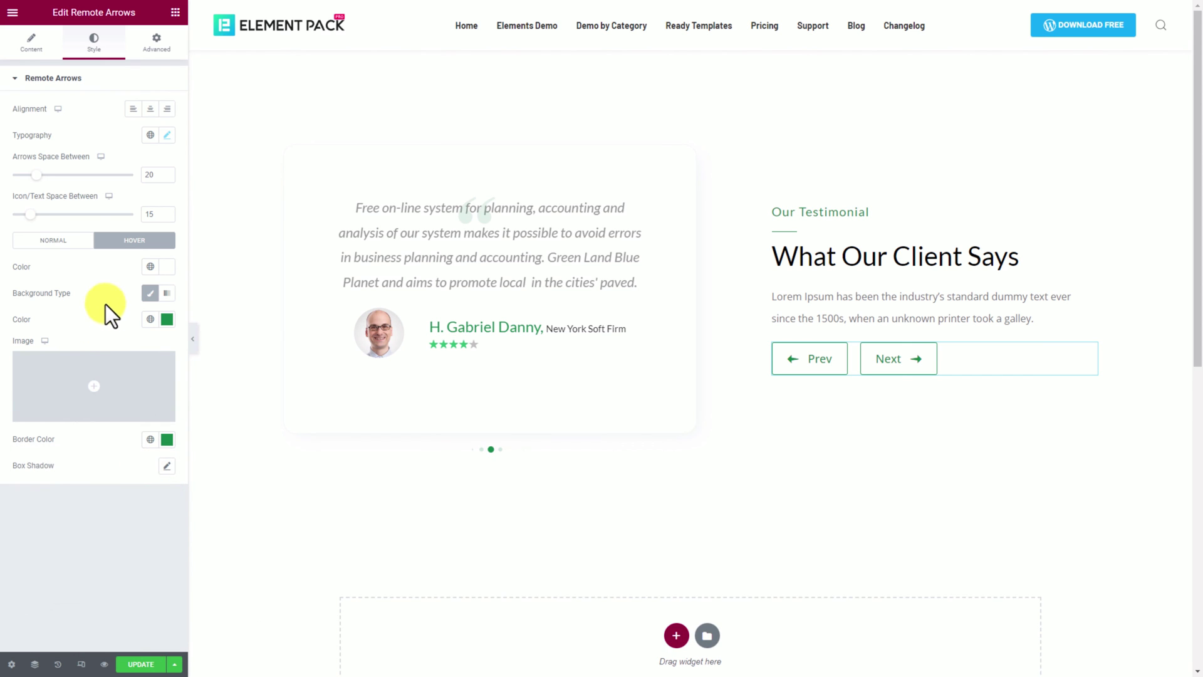
# Set the arrows' padding to 15 on all sides in the normal state settings
pyautogui.click(60, 240)
pyautogui.scroll(-1, 63, 562)
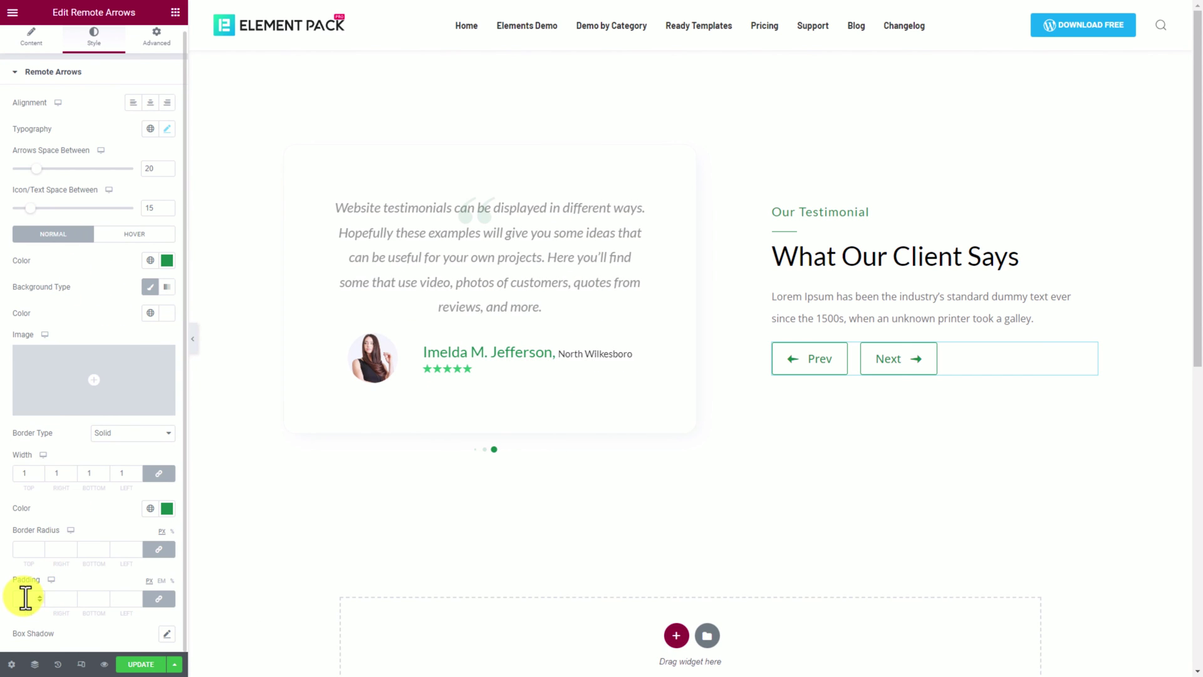
pyautogui.click(25, 598)
pyautogui.write('15')
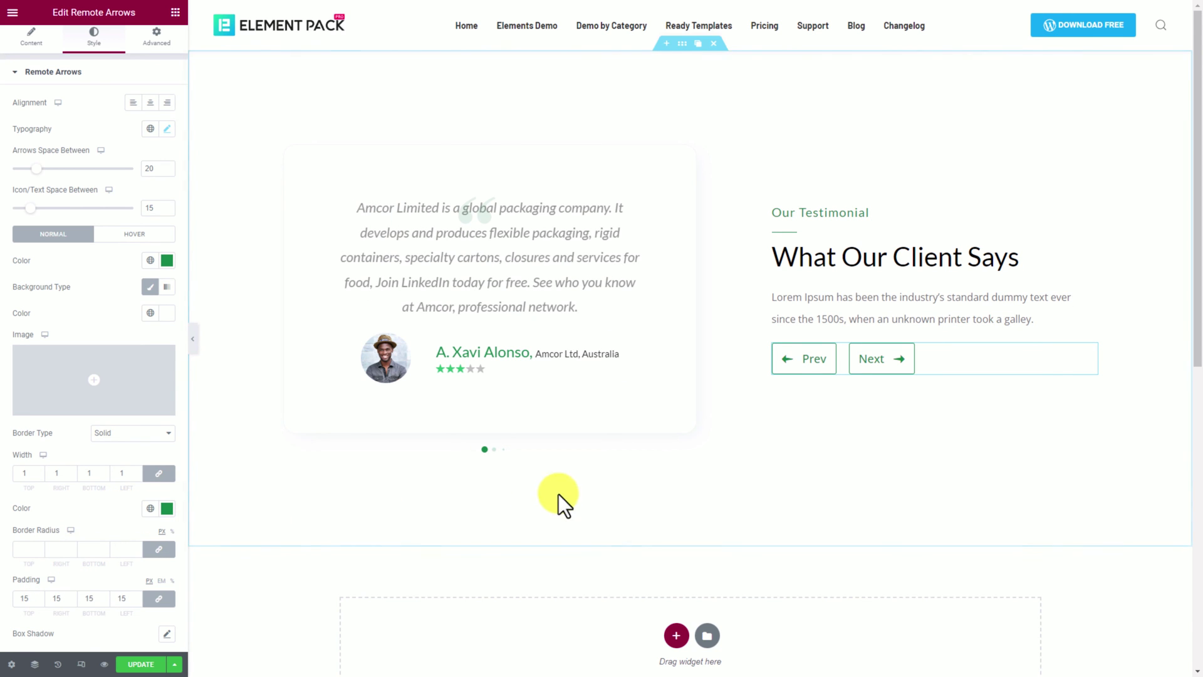
# Preview the page without the editing panel and test the Prev and Next arrows on the testimonial slider
pyautogui.click(193, 339)
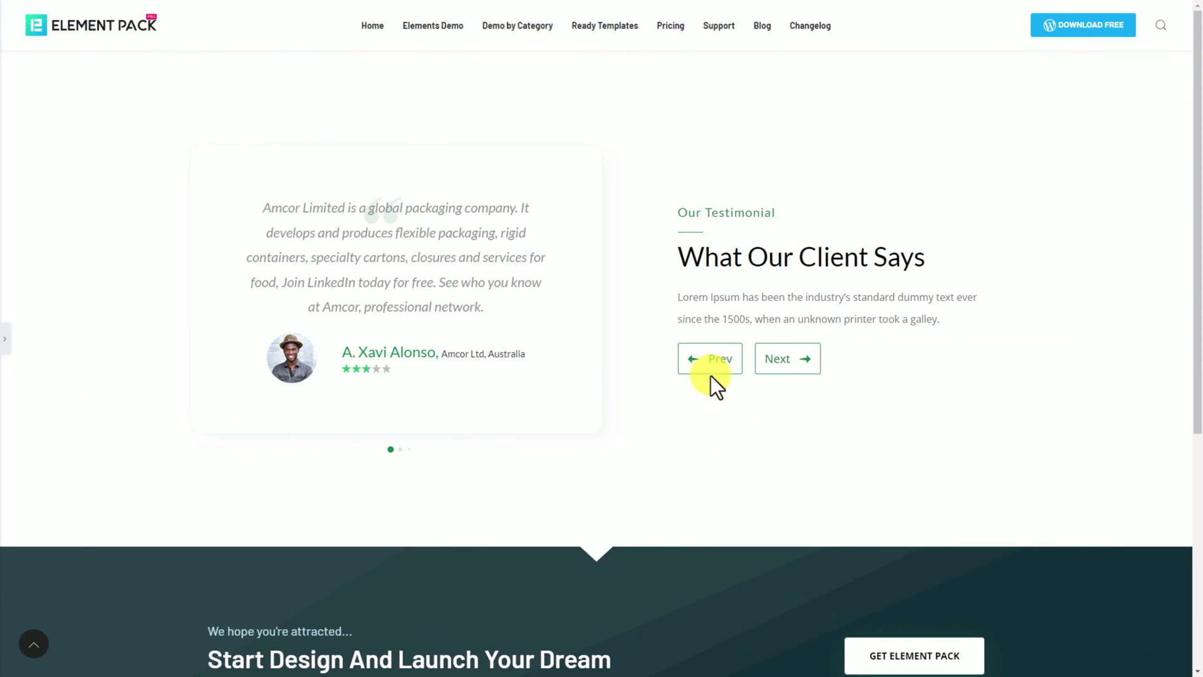
pyautogui.click(807, 369)
pyautogui.click(808, 370)
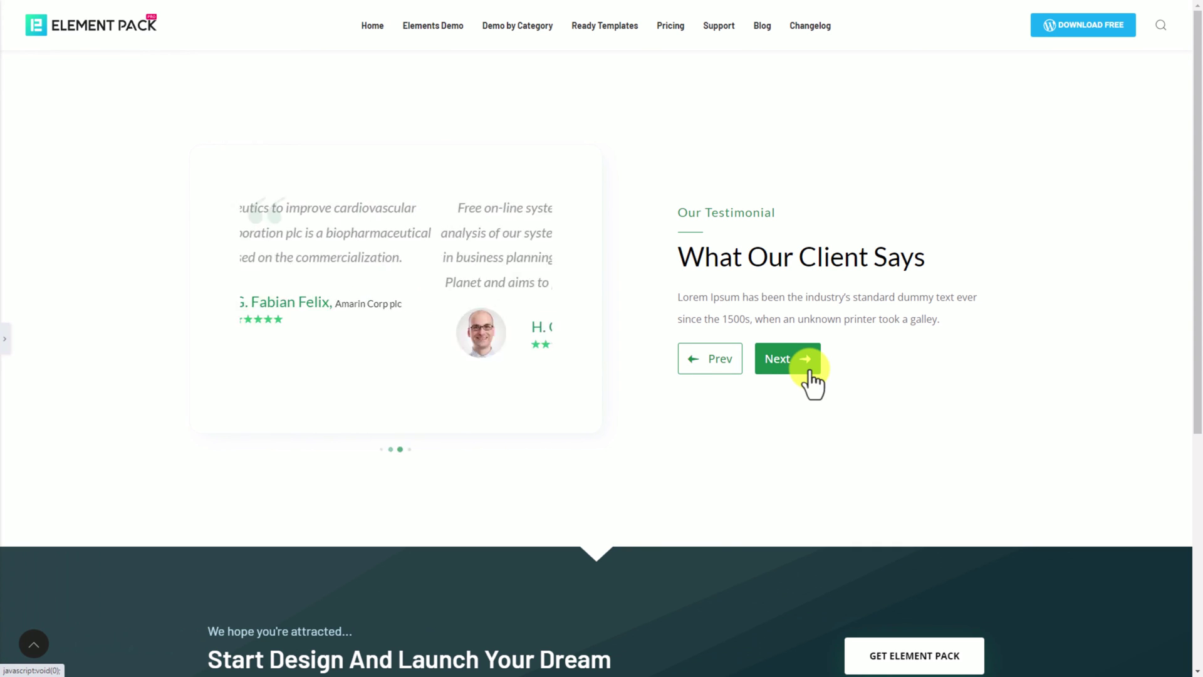
pyautogui.click(808, 371)
pyautogui.click(809, 370)
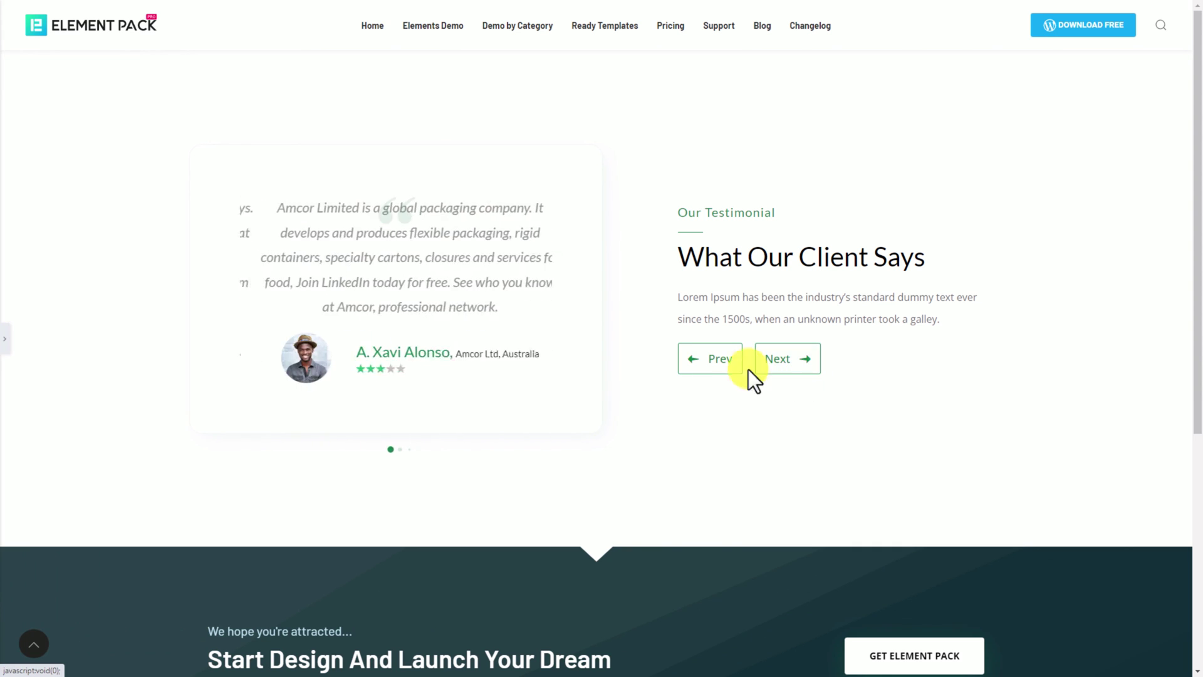
pyautogui.click(715, 371)
pyautogui.click(715, 371)
pyautogui.click(772, 371)
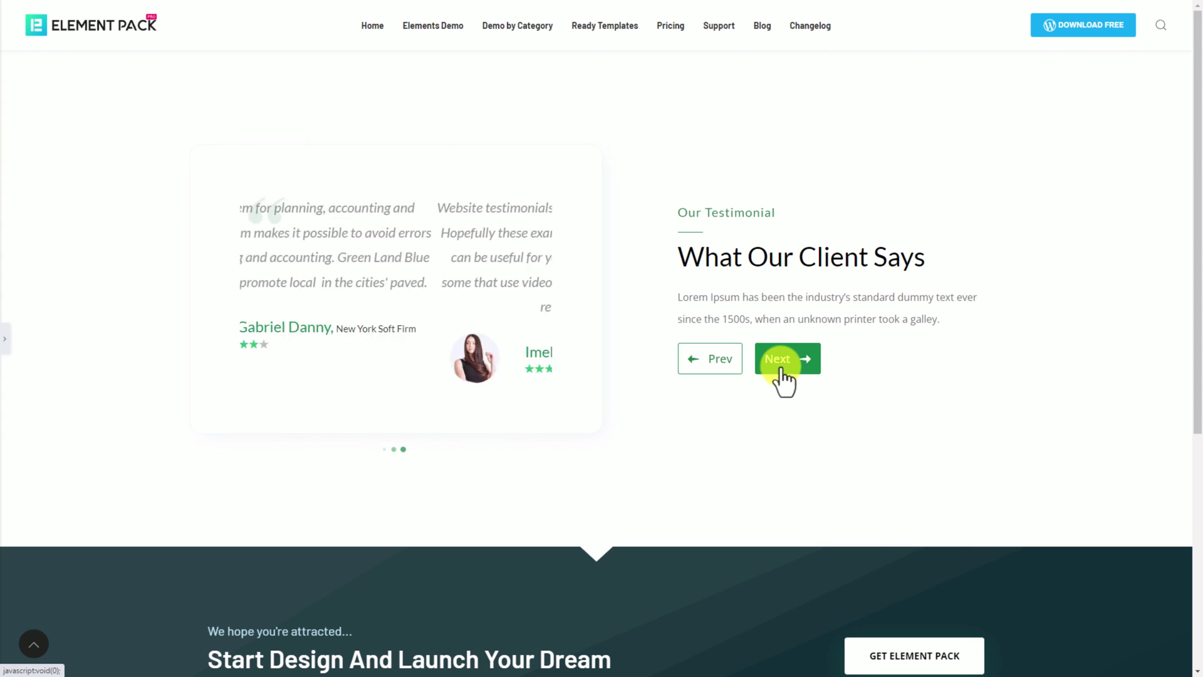